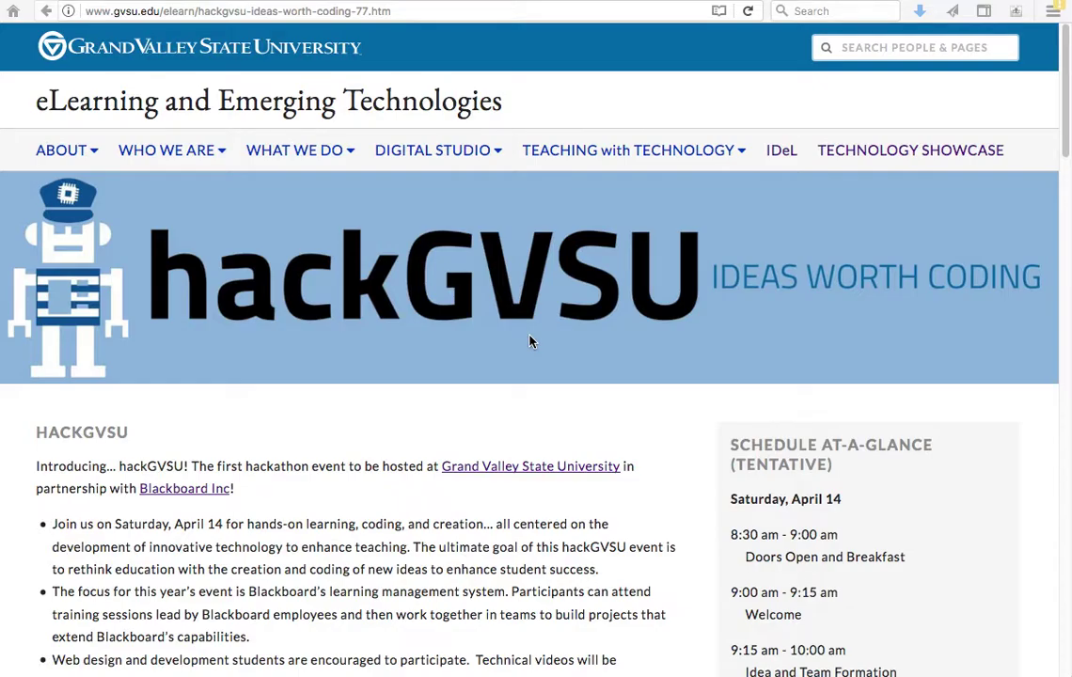
Scroll down to the hackGVSU FAQs and expand the 'What will I learn?' answer
scroll(529, 341, down, 1)
scroll(529, 341, down, 5)
scroll(530, 342, down, 5)
scroll(530, 341, down, 5)
scroll(529, 341, down, 5)
scroll(530, 341, down, 4)
scroll(490, 232, up, 1)
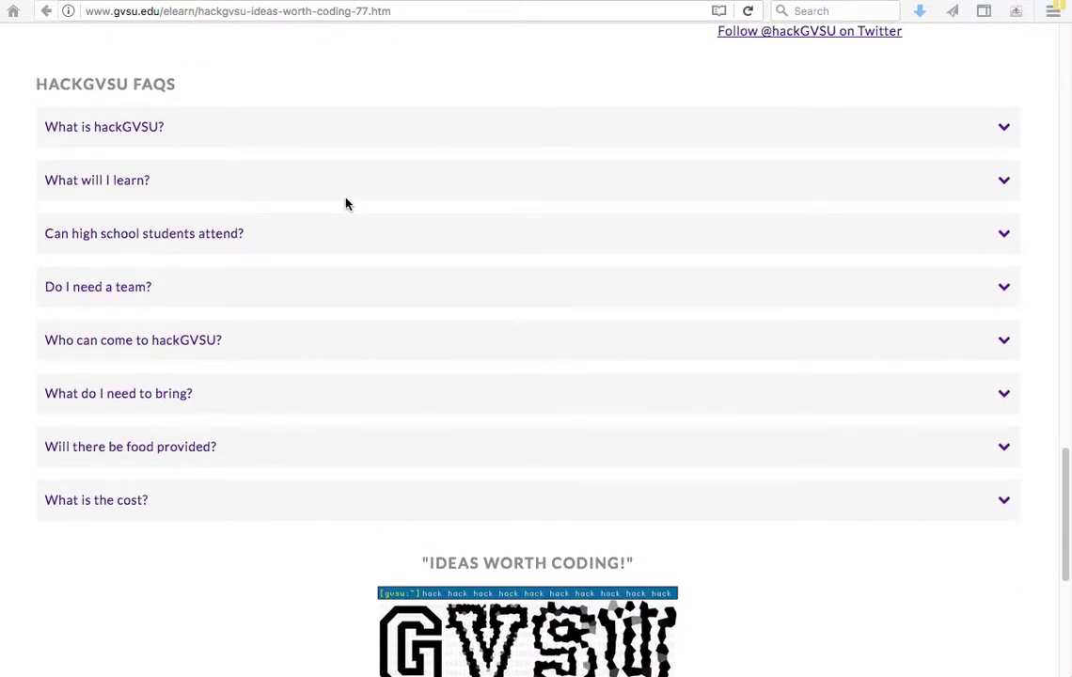
click(269, 185)
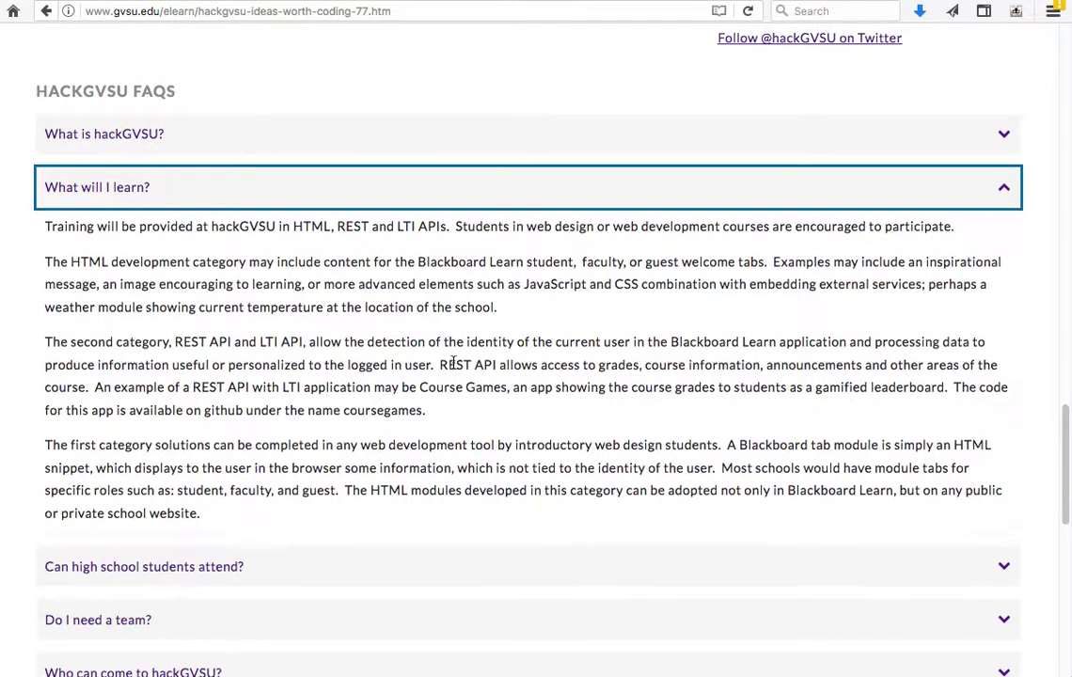
Jump back to the top of the hackGVSU page
key(End)
key(Home)
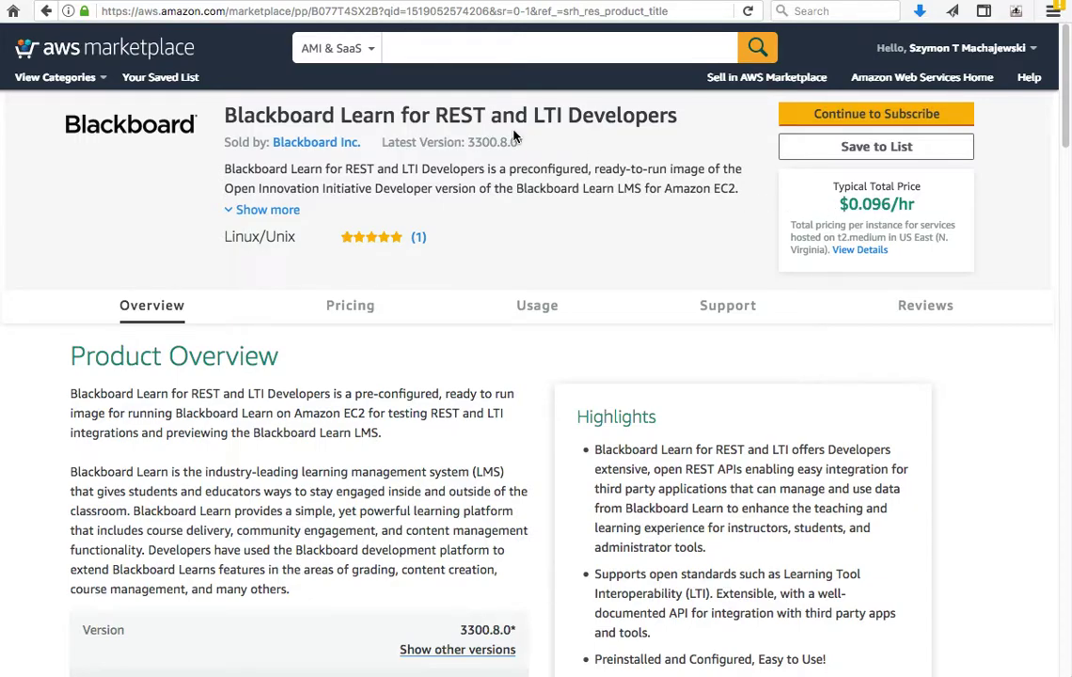
Scroll through the AWS Marketplace listing's Pricing and Usage sections
scroll(459, 396, down, 10)
scroll(459, 396, down, 5)
scroll(459, 396, down, 2)
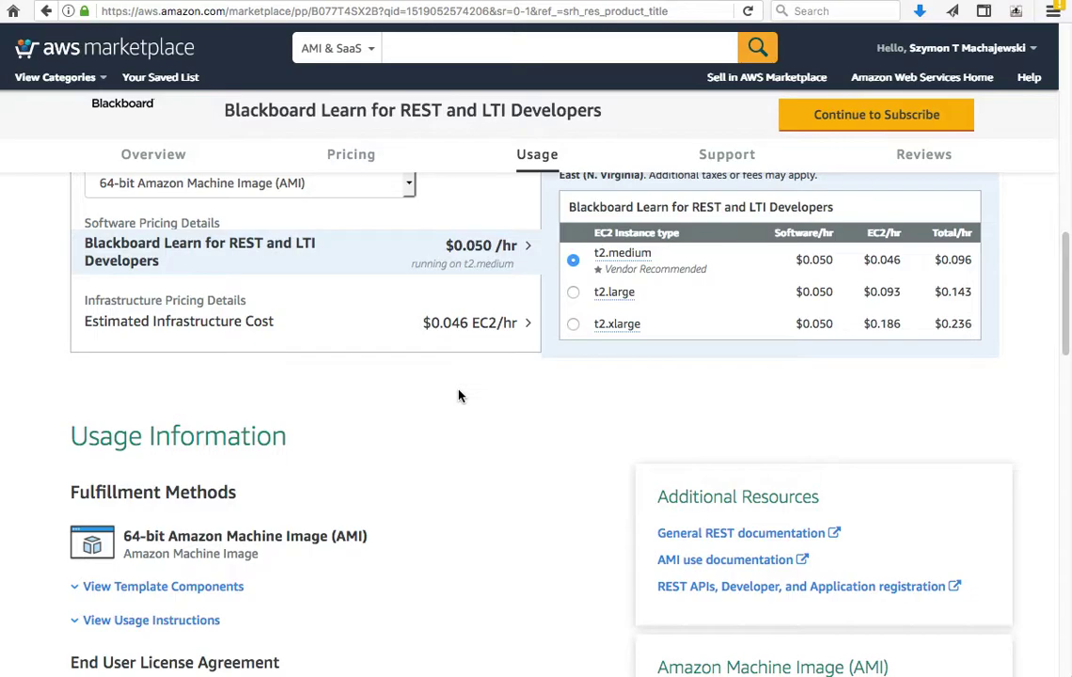
scroll(459, 396, up, 10)
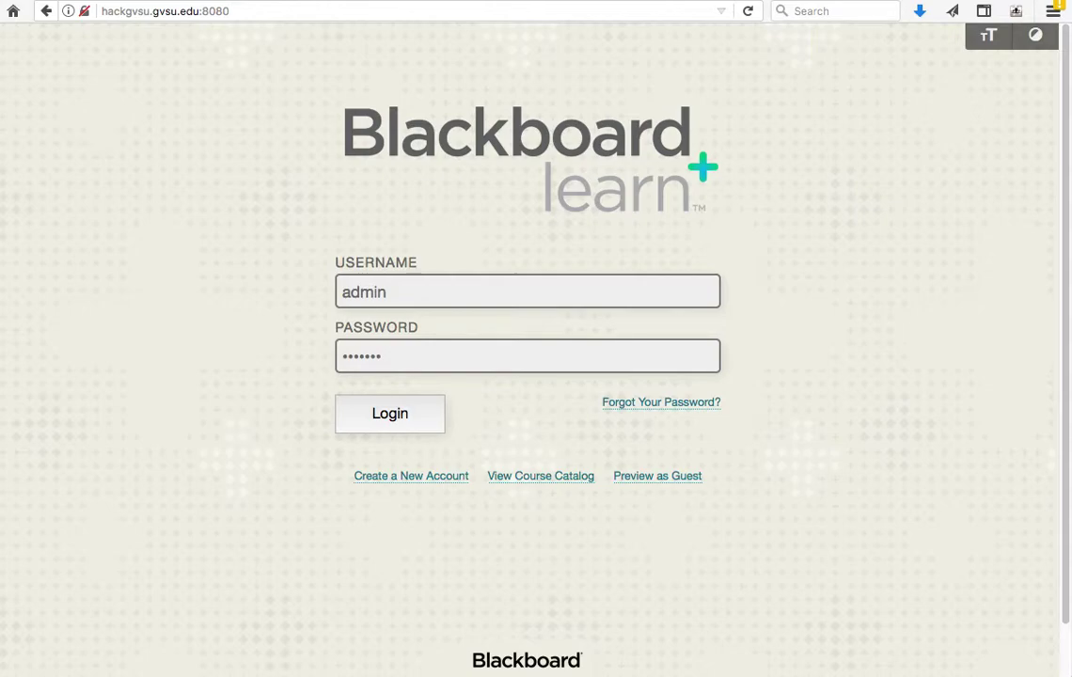
Log in as admin and decline Firefox's offer to save the password
click(404, 423)
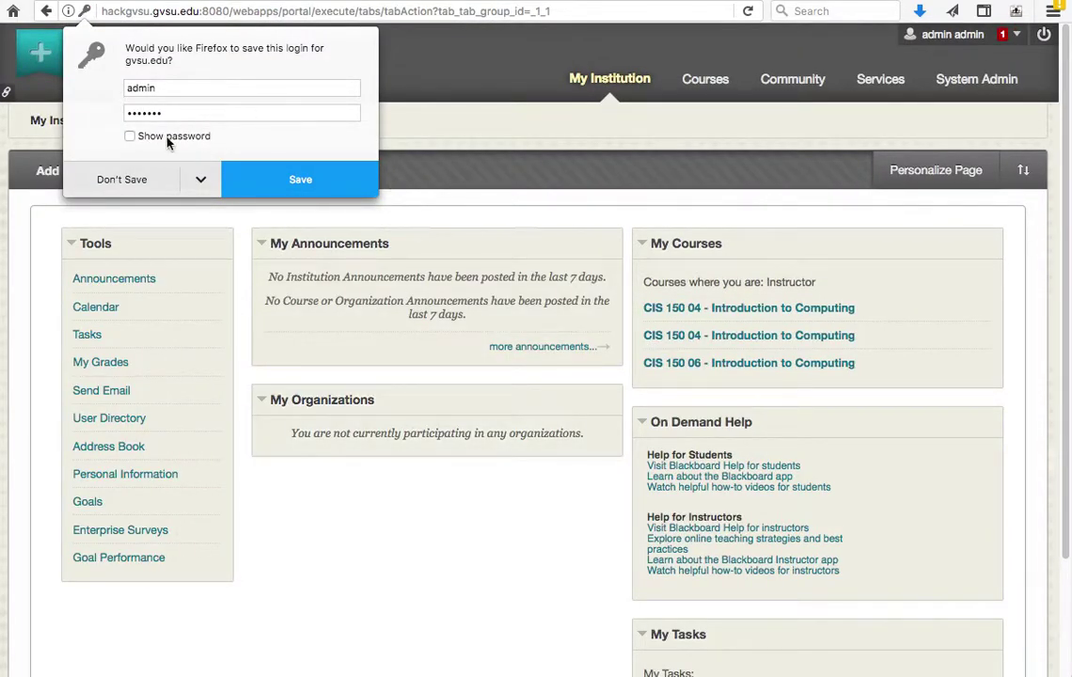
click(128, 181)
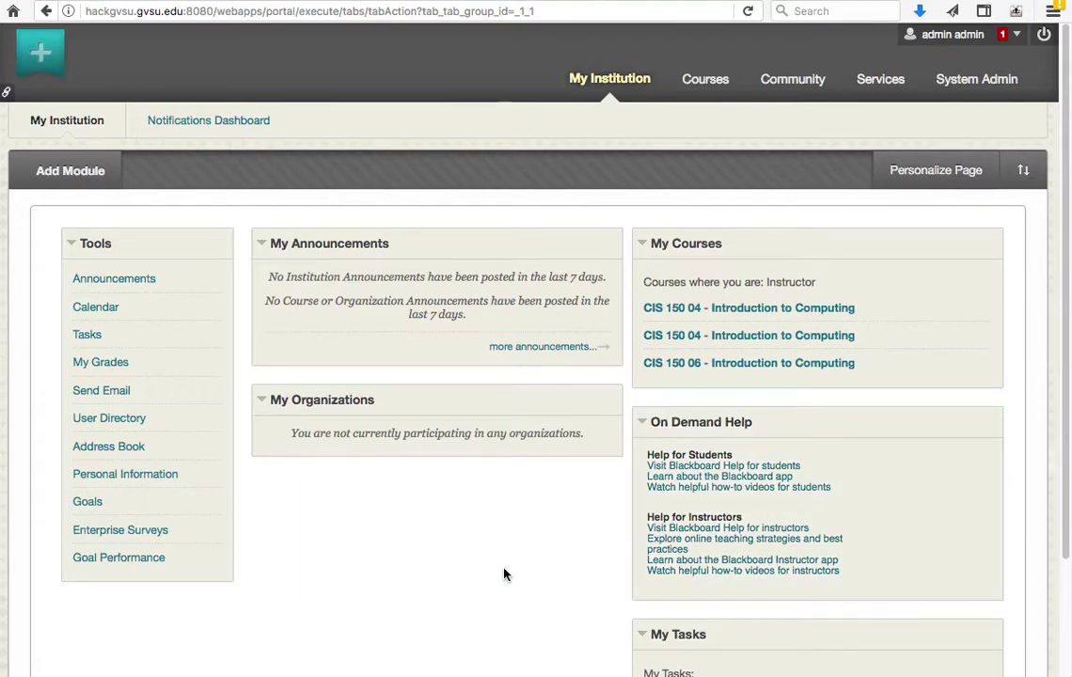
Go to System Admin > Tabs and Modules > Modules and start a new module
click(972, 83)
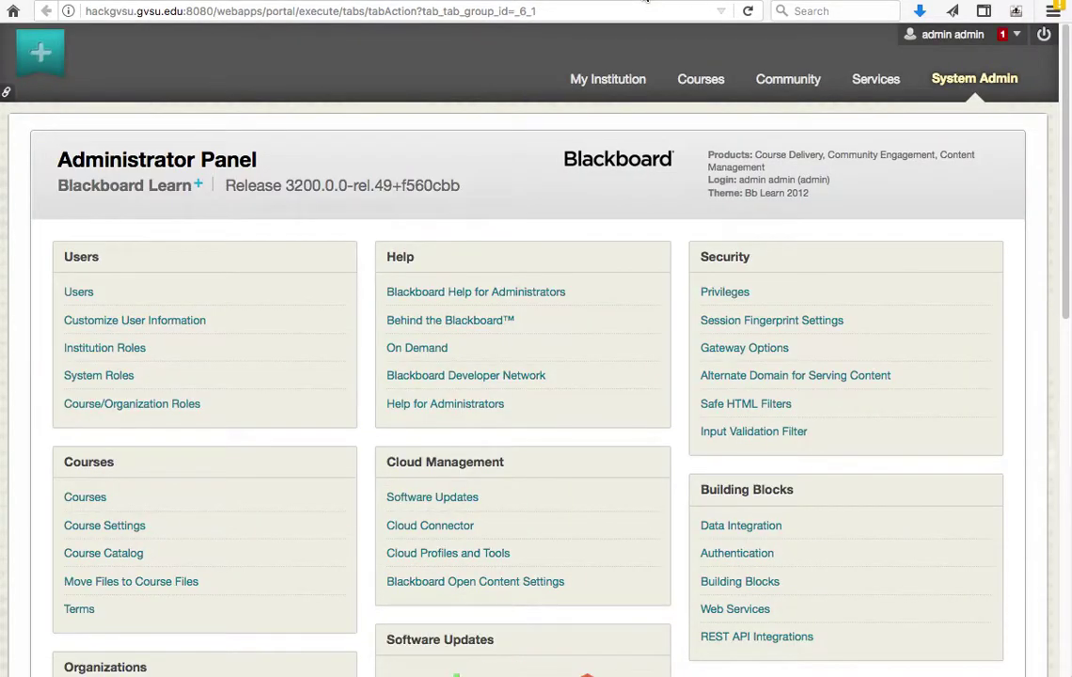
scroll(179, 443, down, 4)
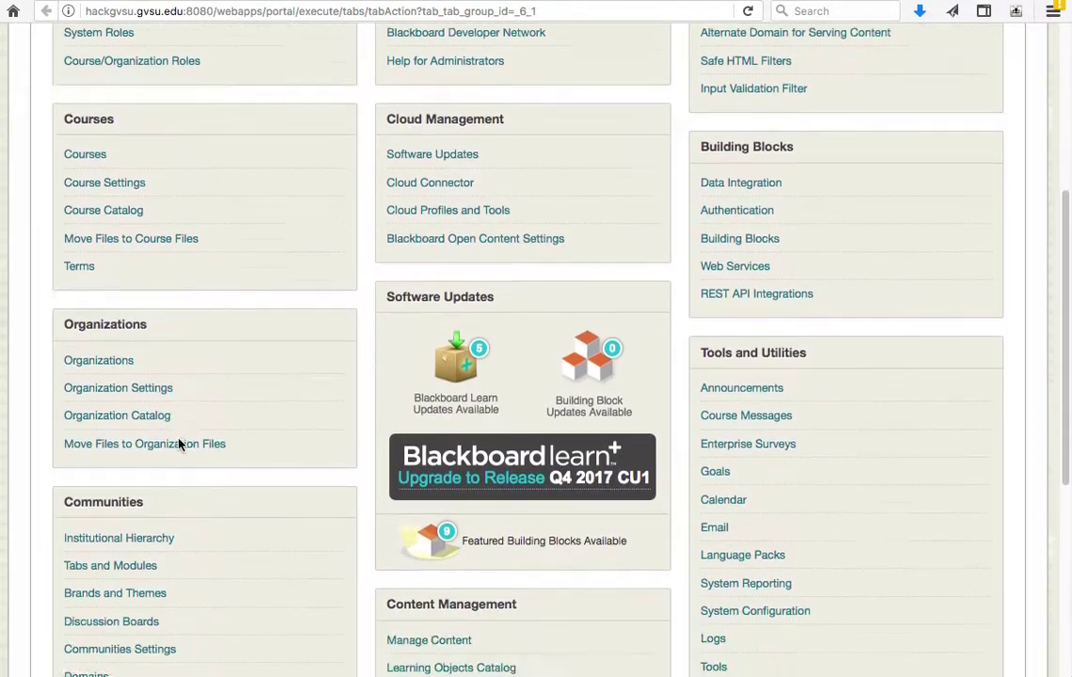
scroll(180, 444, down, 1)
click(140, 503)
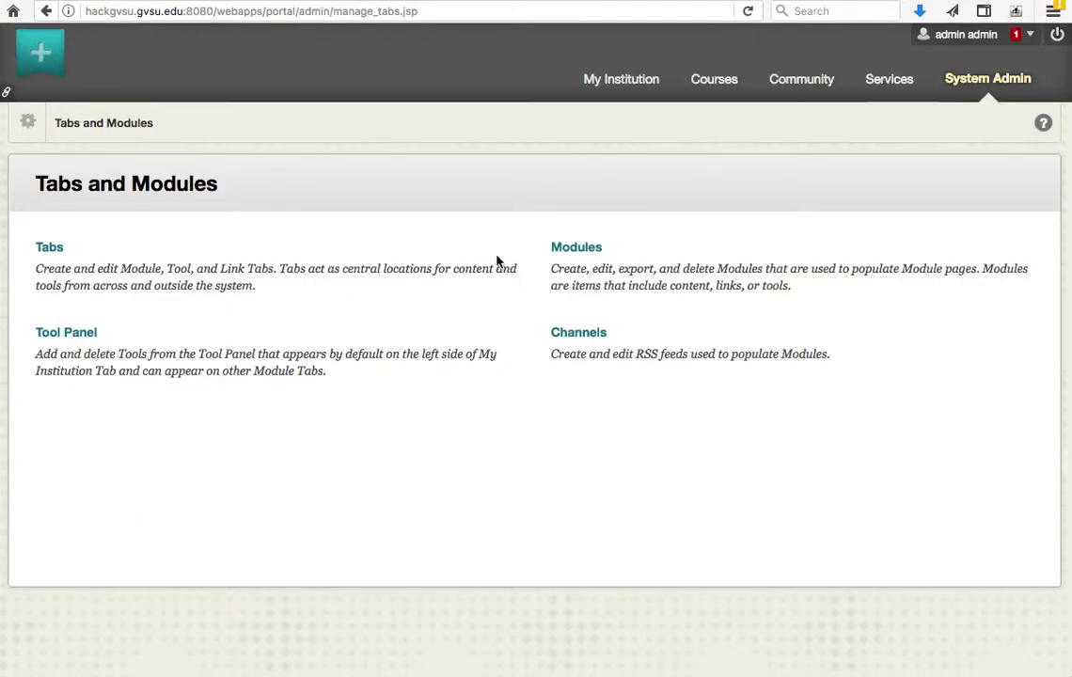
click(571, 250)
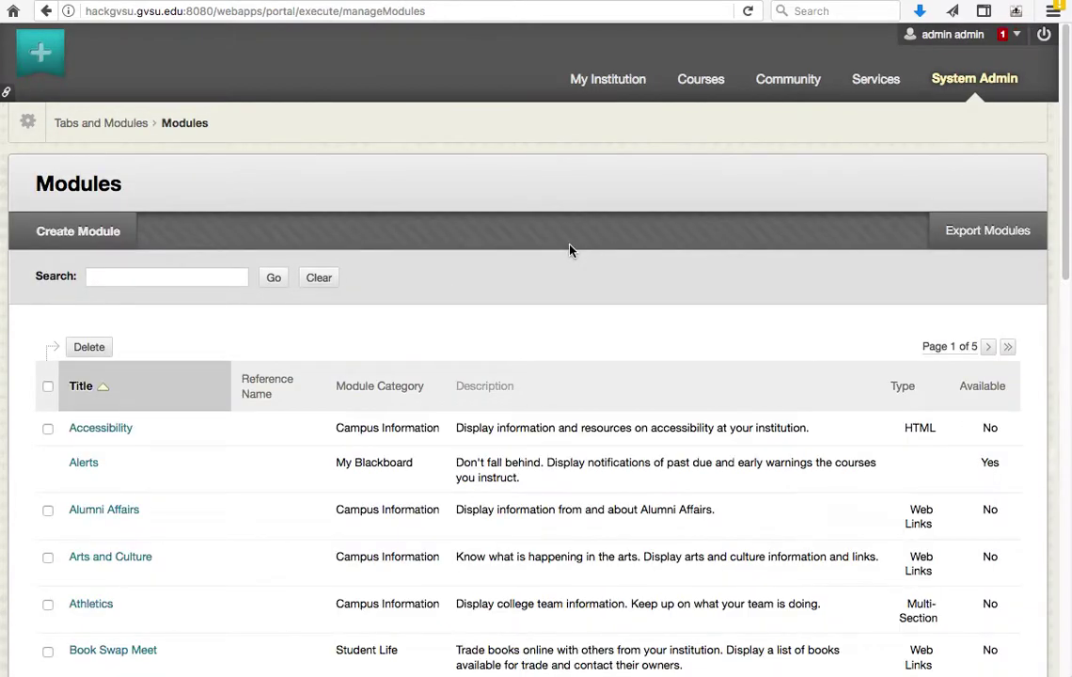
click(59, 233)
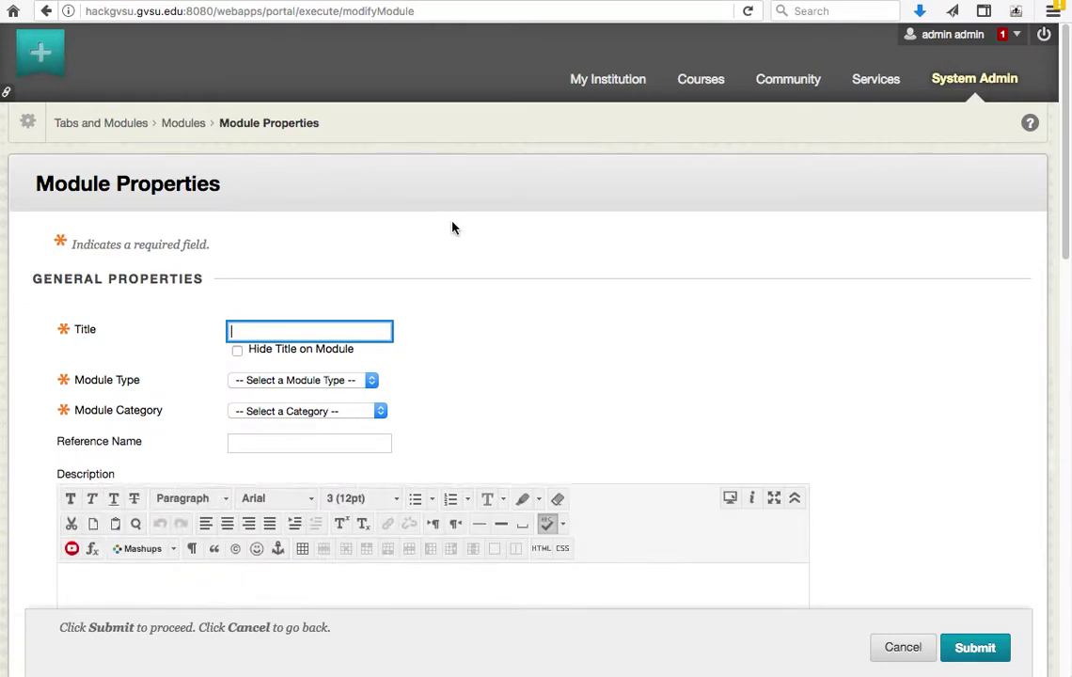
Name the module 'Hello World' as an HTML type in My Blackboard, reference name 'hello world'
text(Hello World)
click(572, 348)
click(334, 381)
click(307, 473)
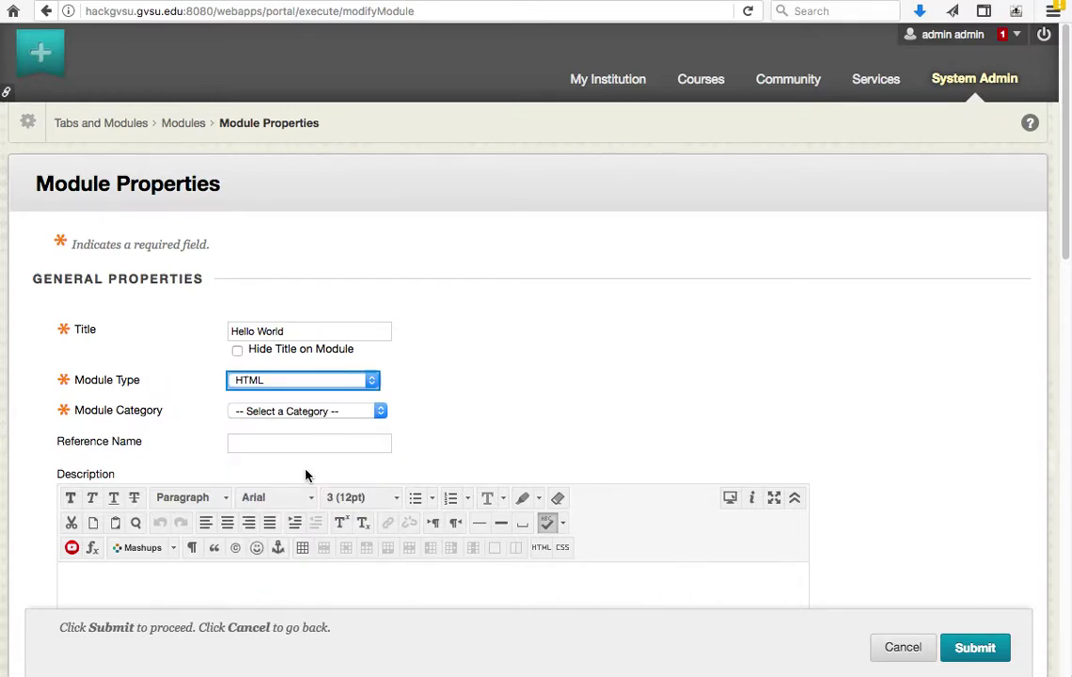
click(457, 433)
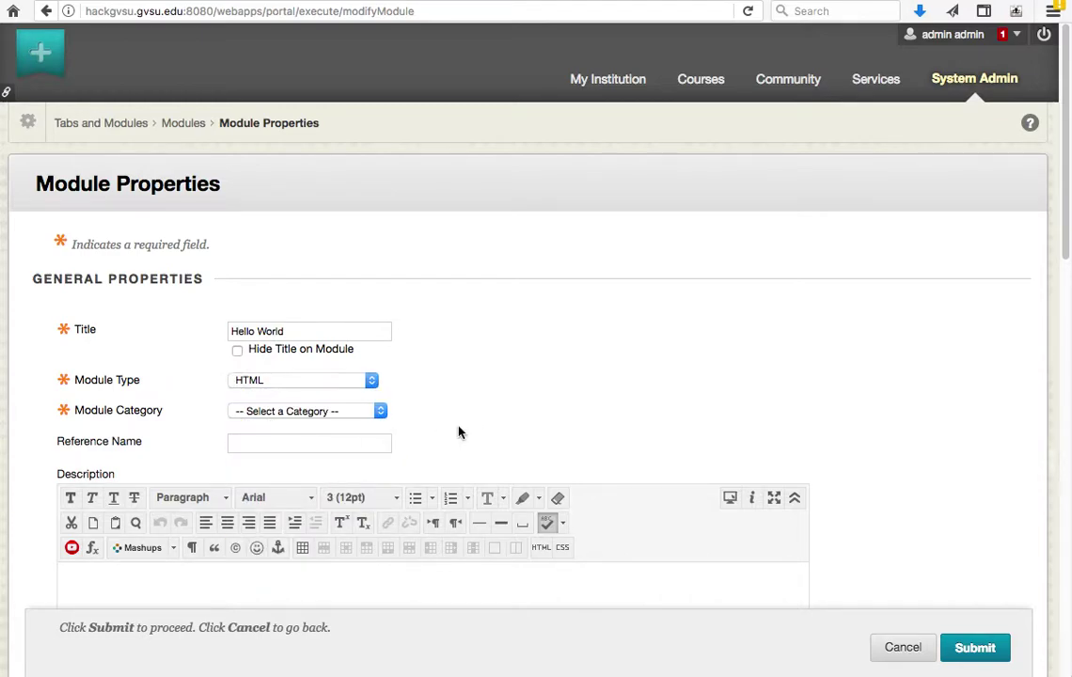
click(320, 413)
click(319, 437)
text(hello world)
Set system-wide, course, organization and user-selectable availability all to Yes
scroll(931, 397, down, 5)
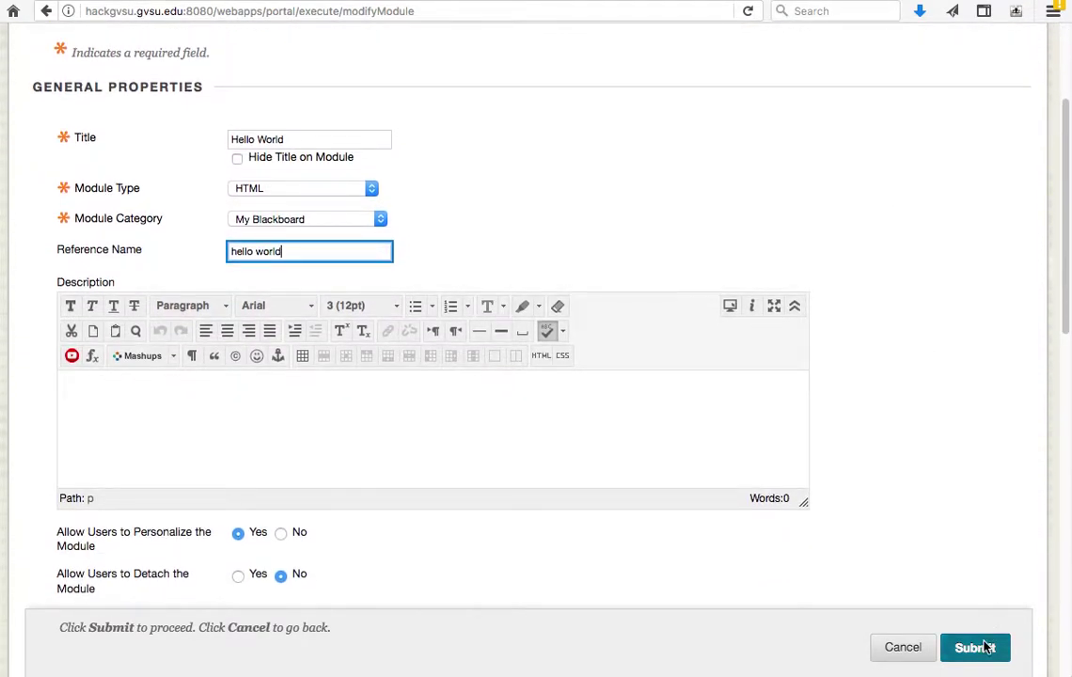
scroll(963, 246, down, 5)
scroll(962, 247, down, 5)
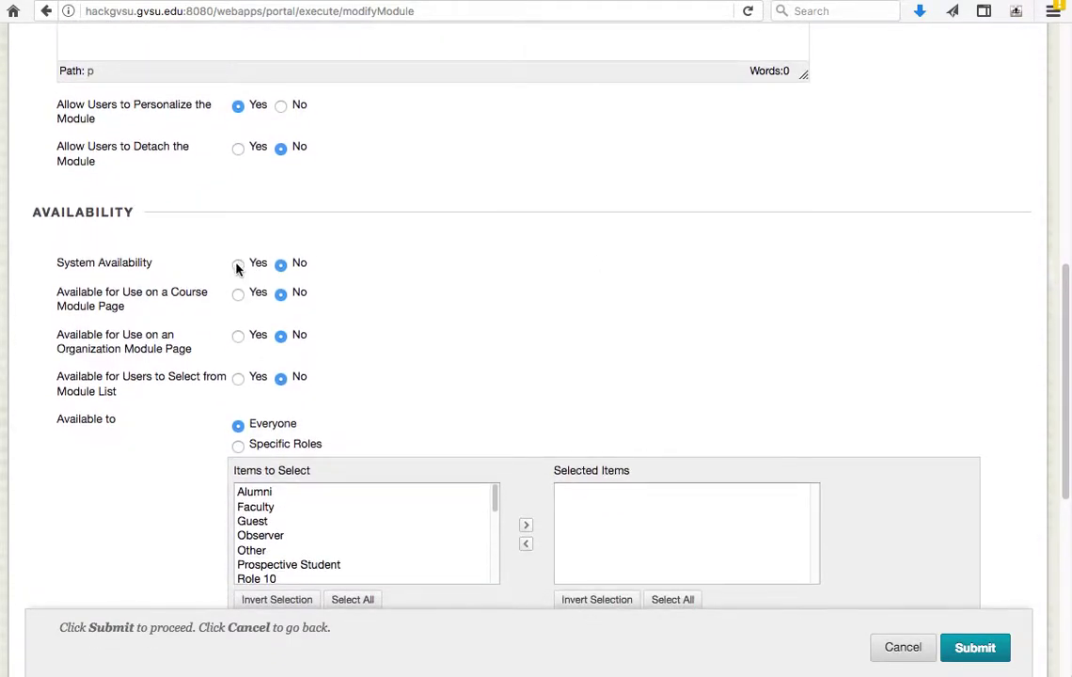
click(238, 264)
click(238, 294)
click(237, 337)
click(267, 378)
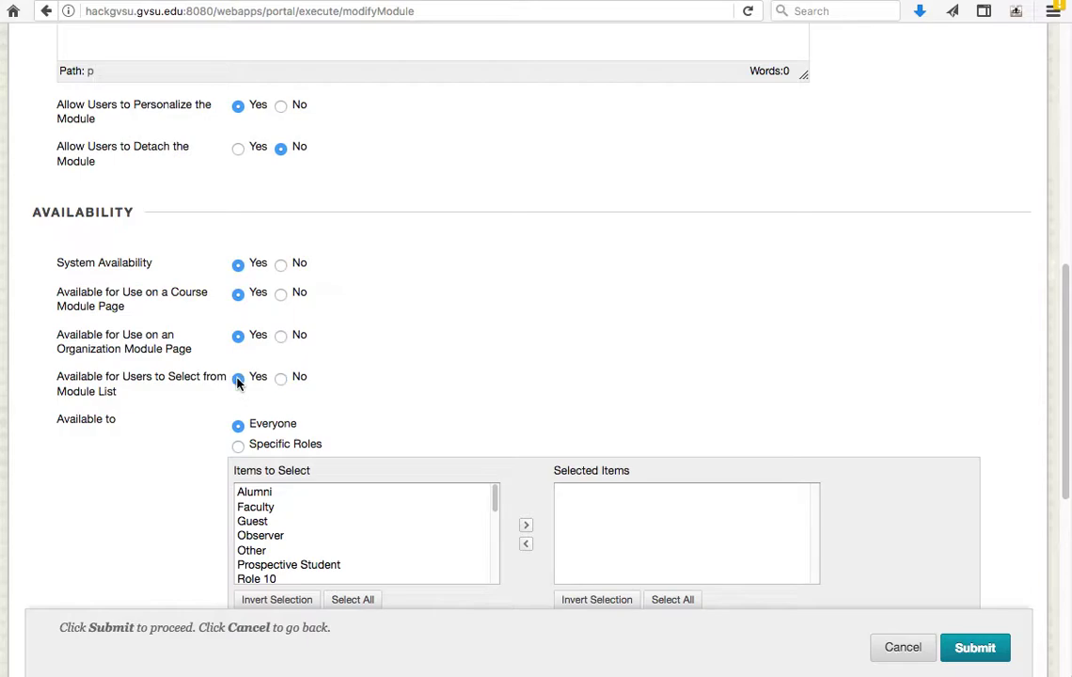
Submit the new module, enter 'Hello World!' as its text, and check the HTML source
click(975, 647)
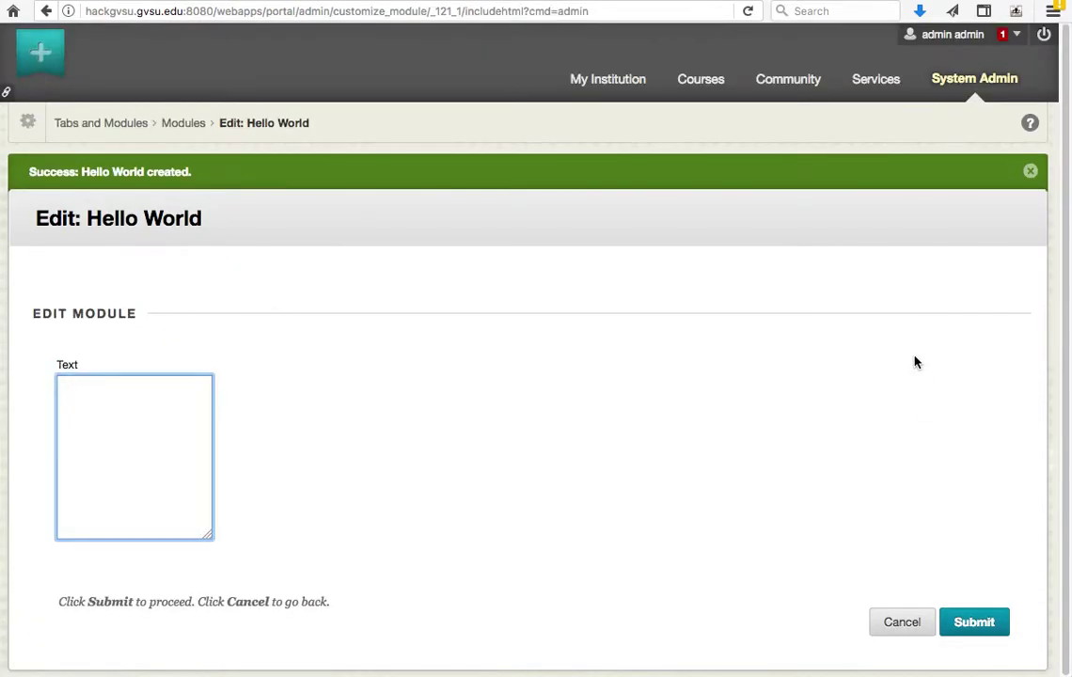
scroll(964, 406, down, 1)
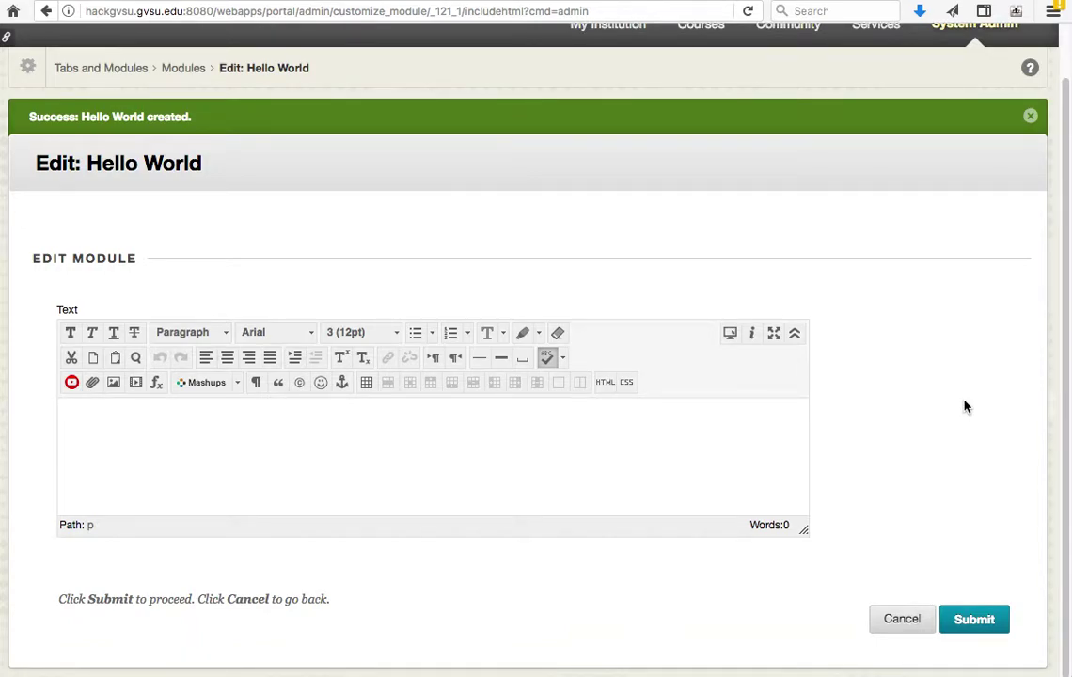
click(636, 428)
text(Hello World!)
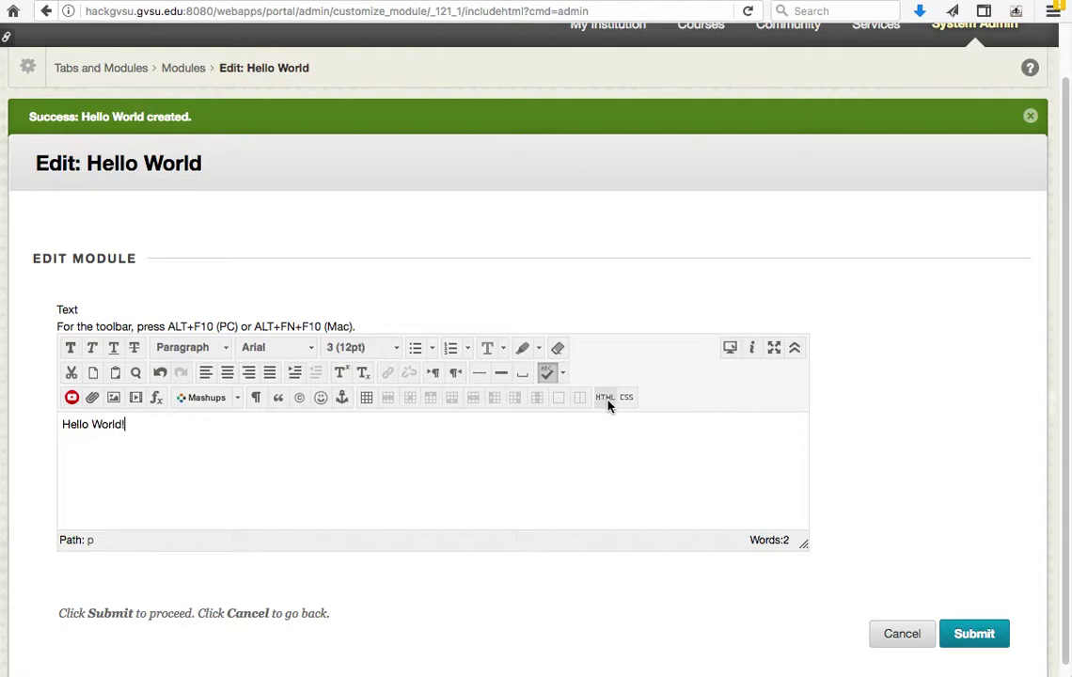
click(606, 399)
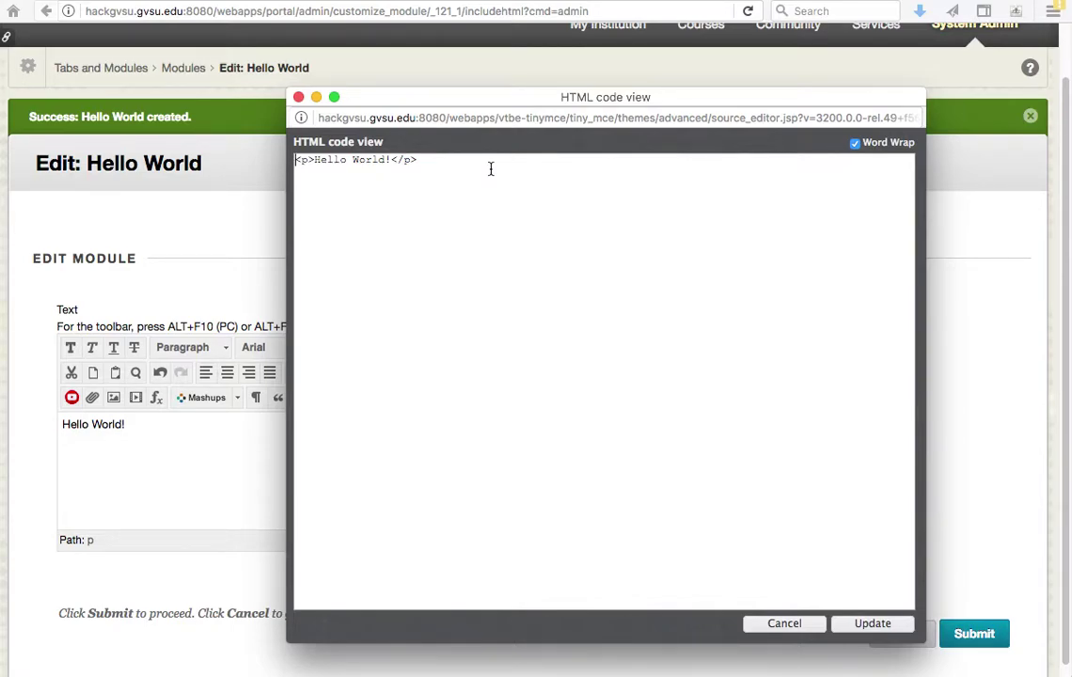
click(784, 624)
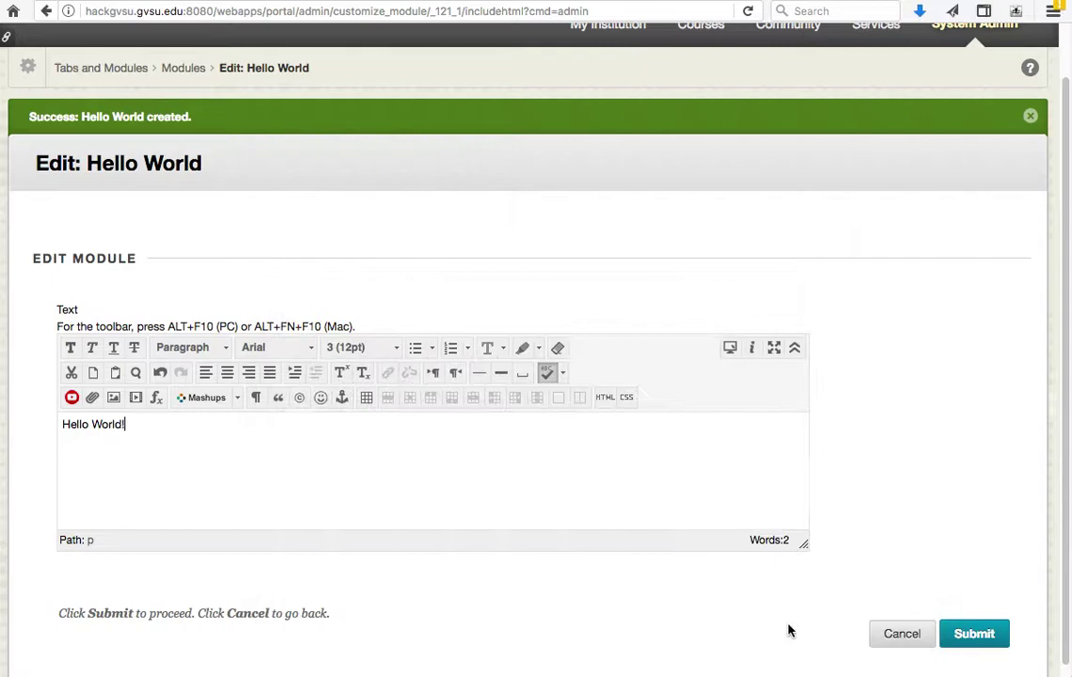
Submit the Hello World module's text and go back to My Institution
click(985, 636)
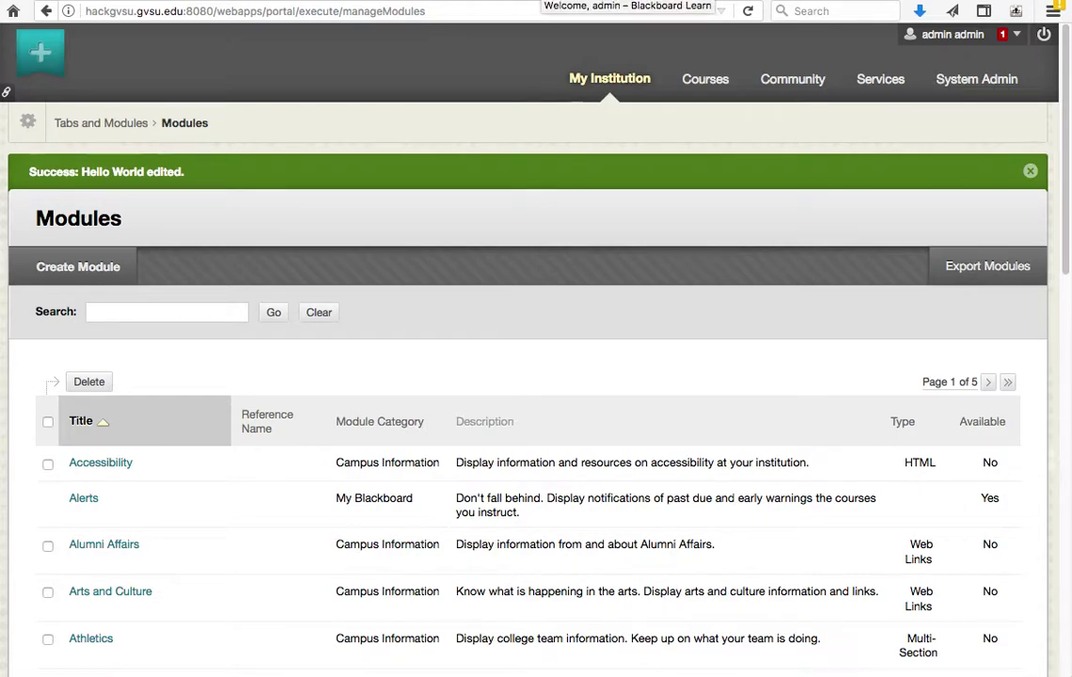
click(609, 78)
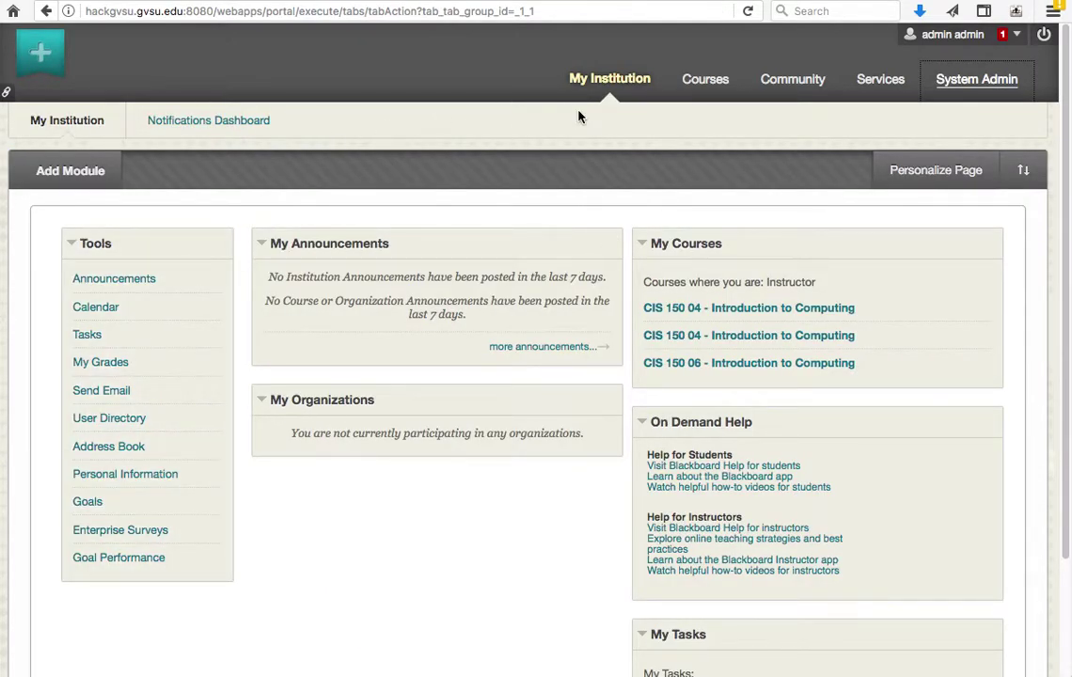
Search Add Module for 'hello', add Hello World, and view it on My Institution
click(58, 169)
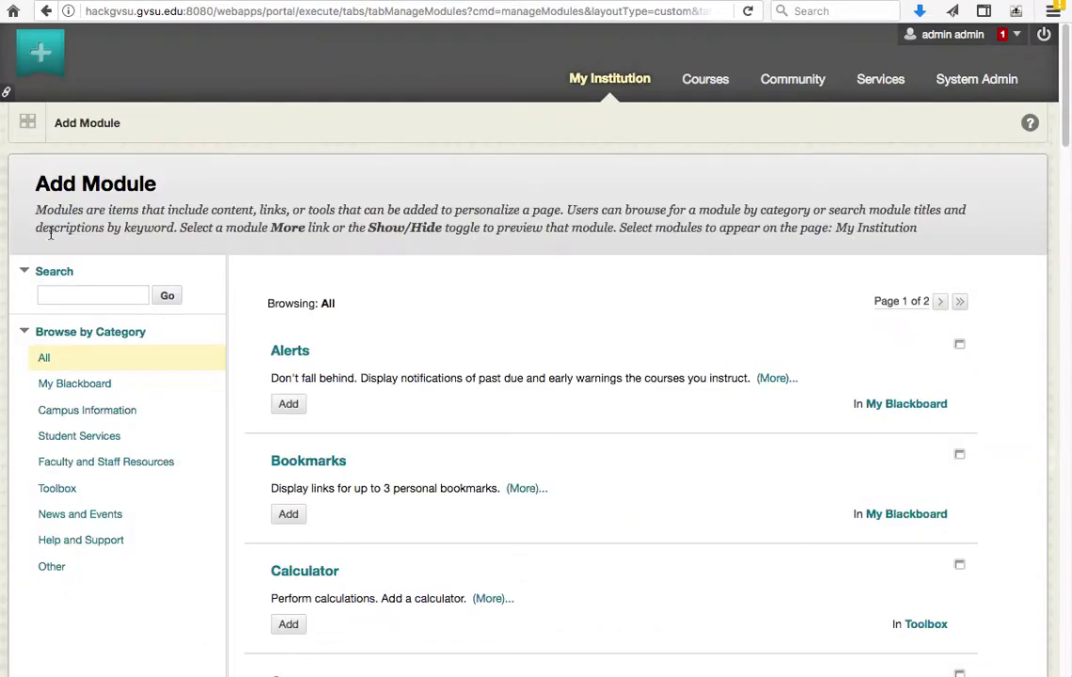
click(92, 297)
text(hello)
key(Return)
click(289, 404)
click(590, 81)
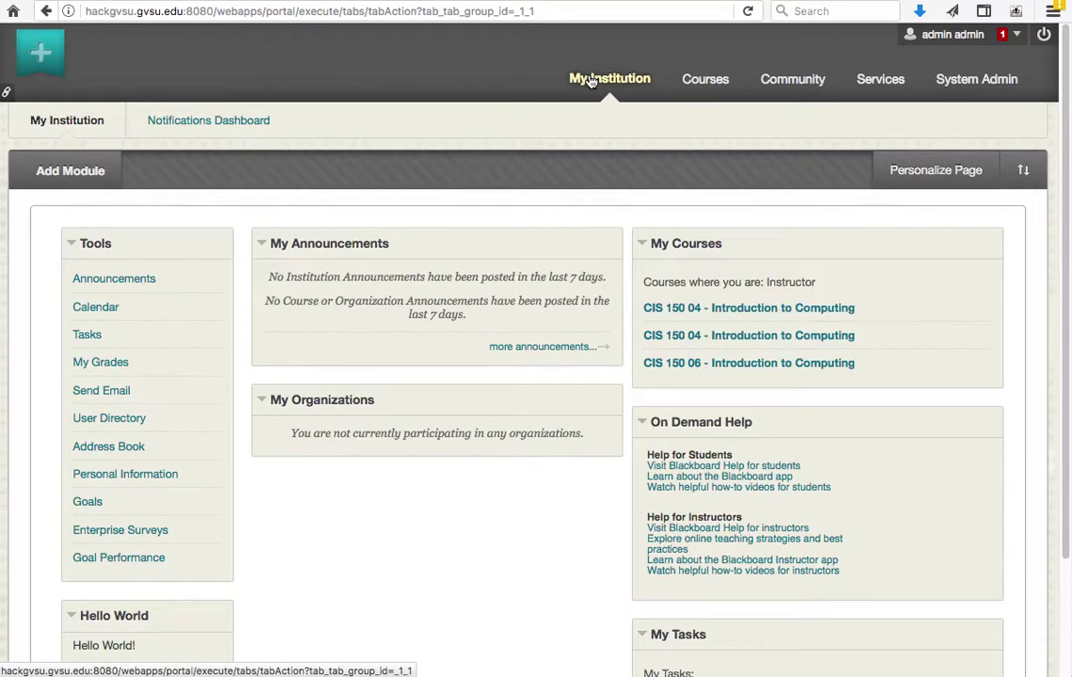
scroll(451, 454, down, 3)
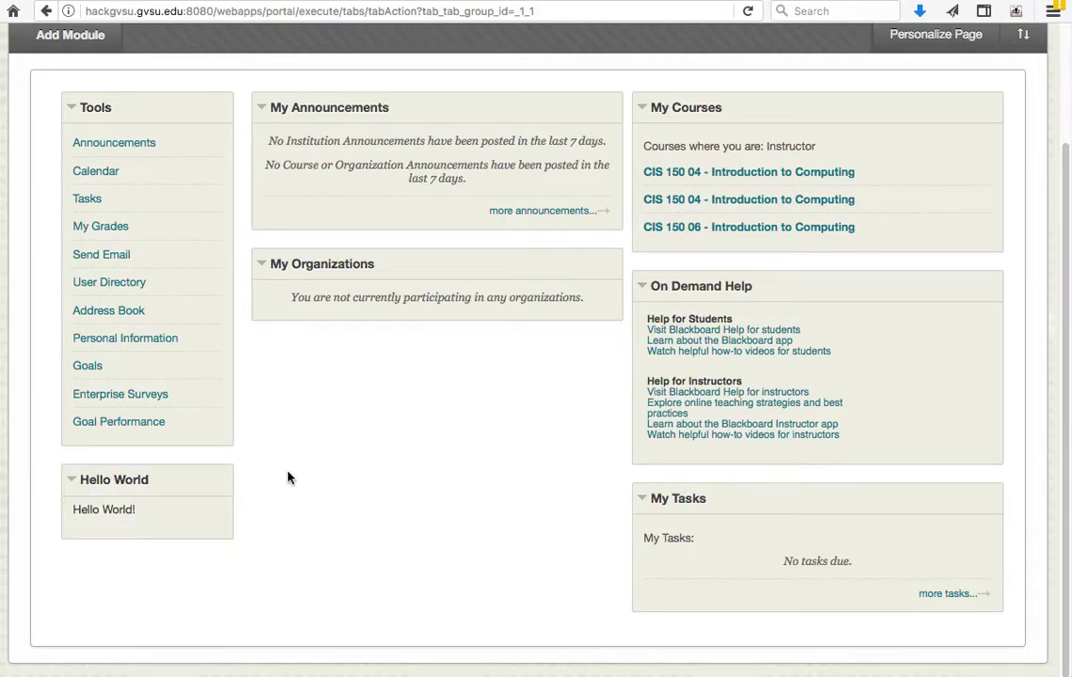
mouse_move(114, 615)
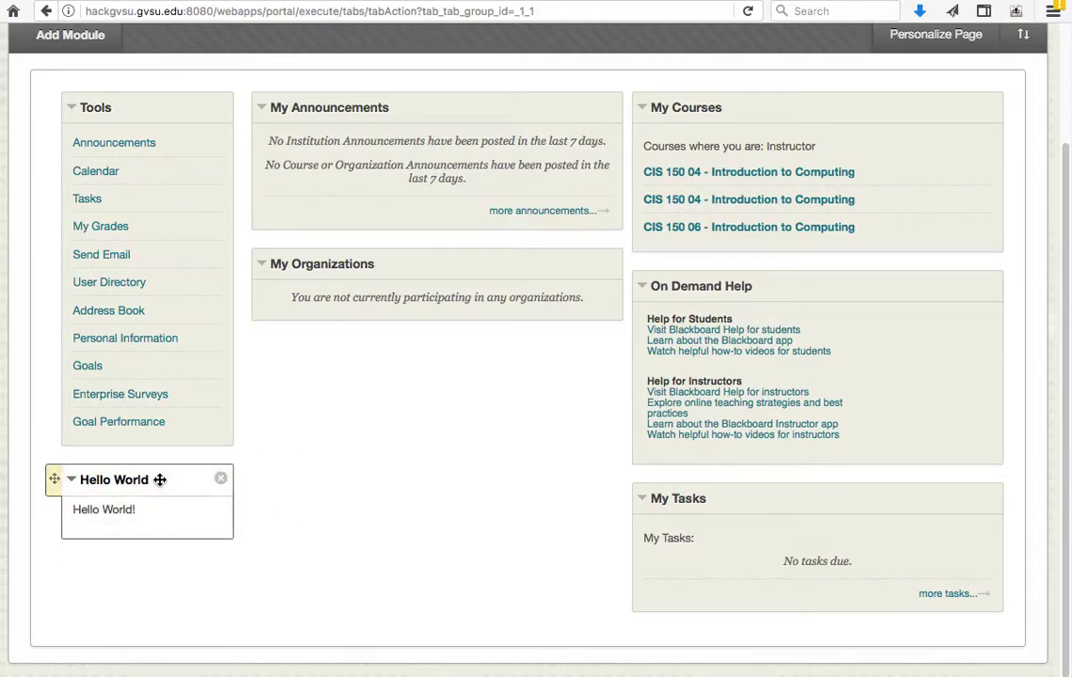
Drag Hello World below My Organizations, then search Modules for 'hello' and edit its contents
drag(160, 480, 341, 347)
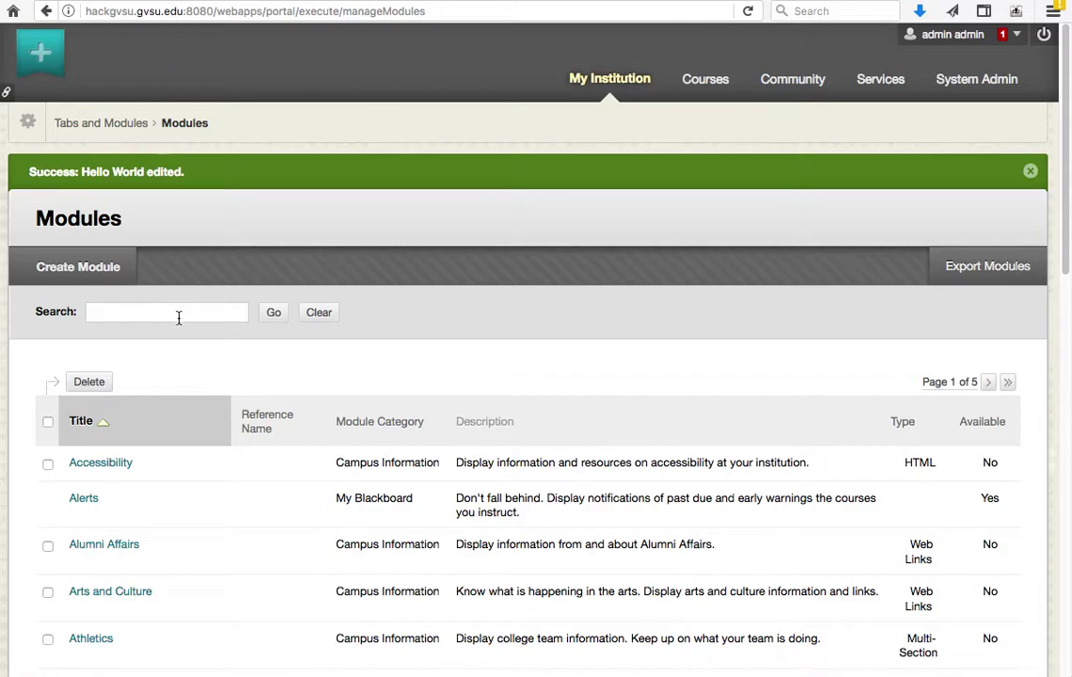
click(177, 314)
text(hello)
key(Return)
click(138, 415)
click(173, 502)
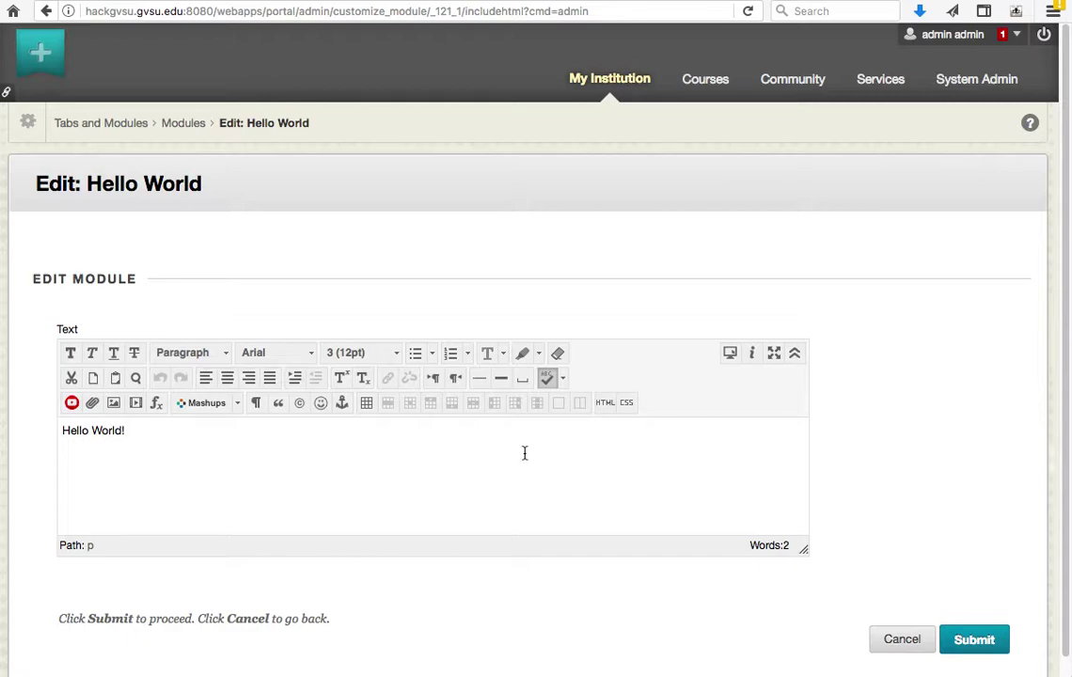
Replace the Hello World HTML with an iframe of the pasted leaderboard URL, width=100% height=600
click(604, 404)
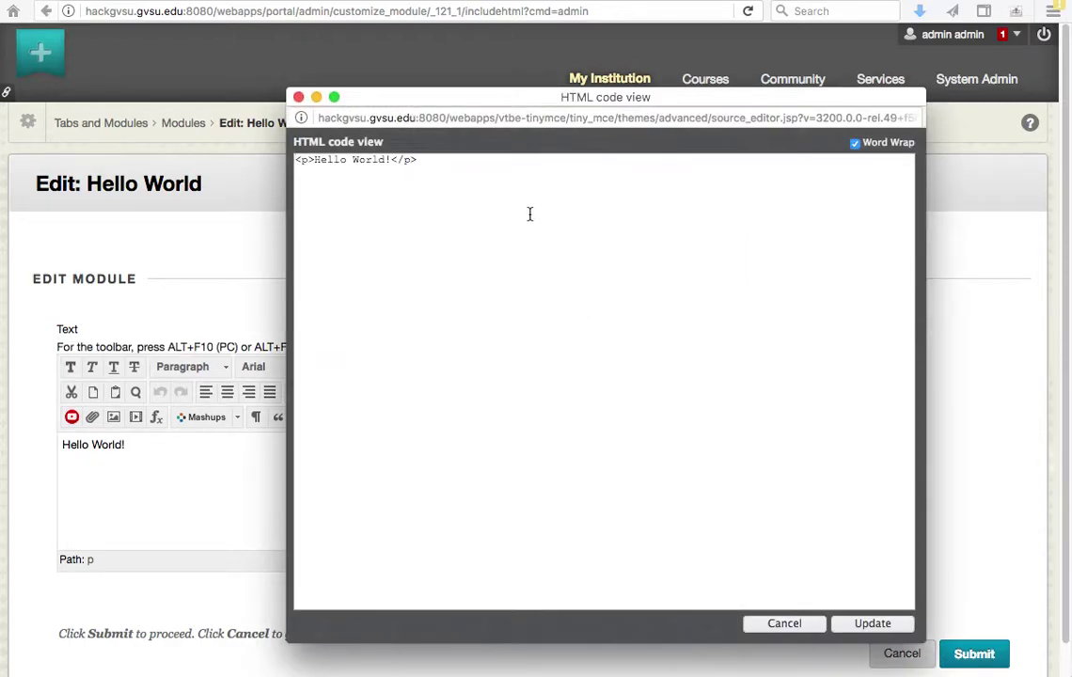
key(ctrl+a)
key(BackSpace)
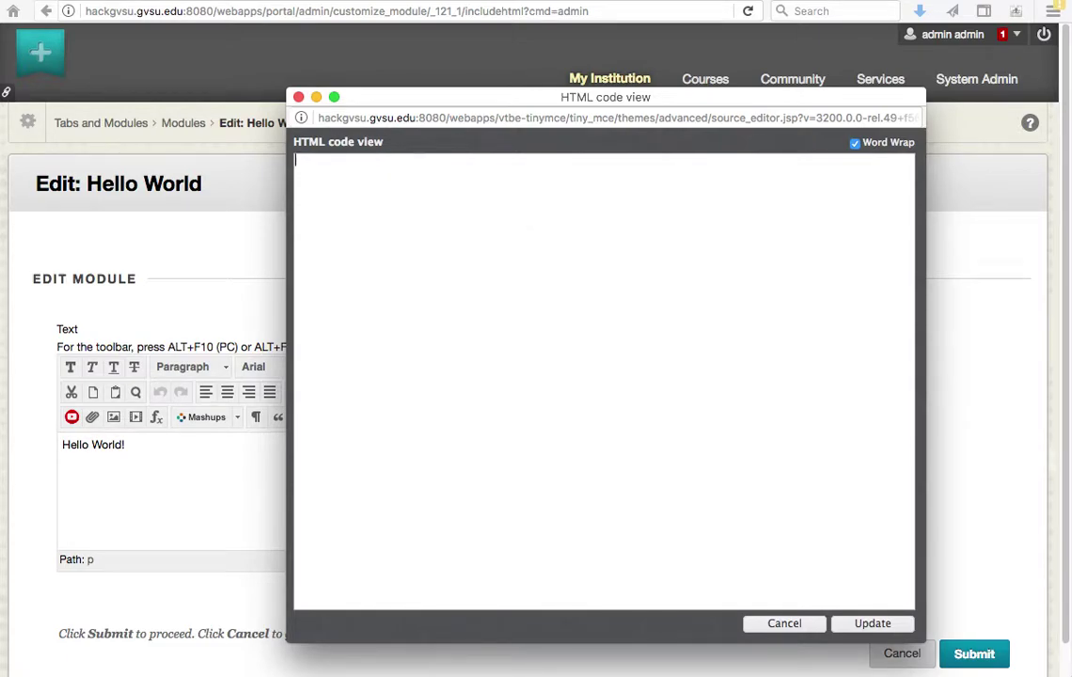
text(<iframe src=")
text(https://game.dataii.com/mobile/CIS150/game/leaderboard.php)
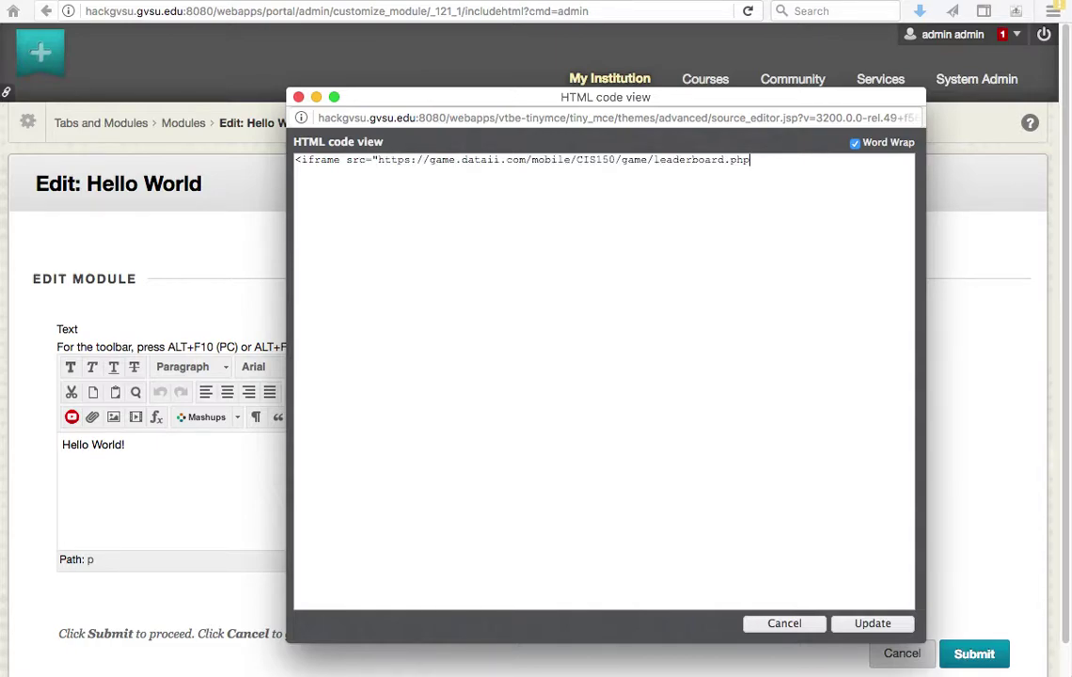
text(")
text(width)
text(=100%)
text(height=600)
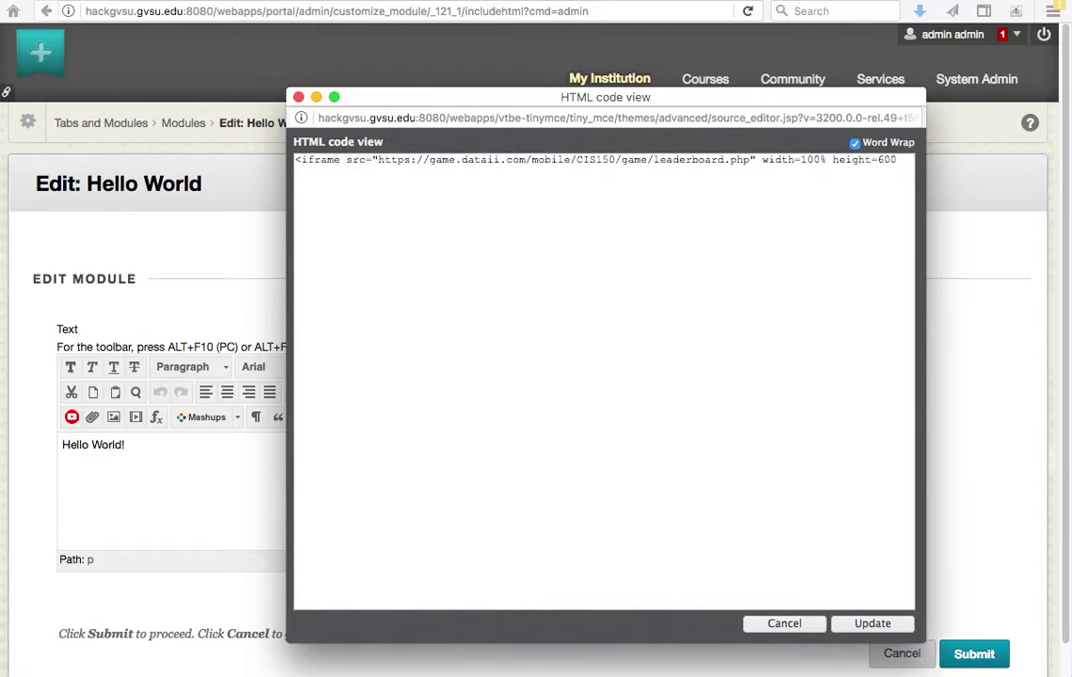
text(></iframe>)
Apply the new iframe HTML and submit the module contents
click(870, 623)
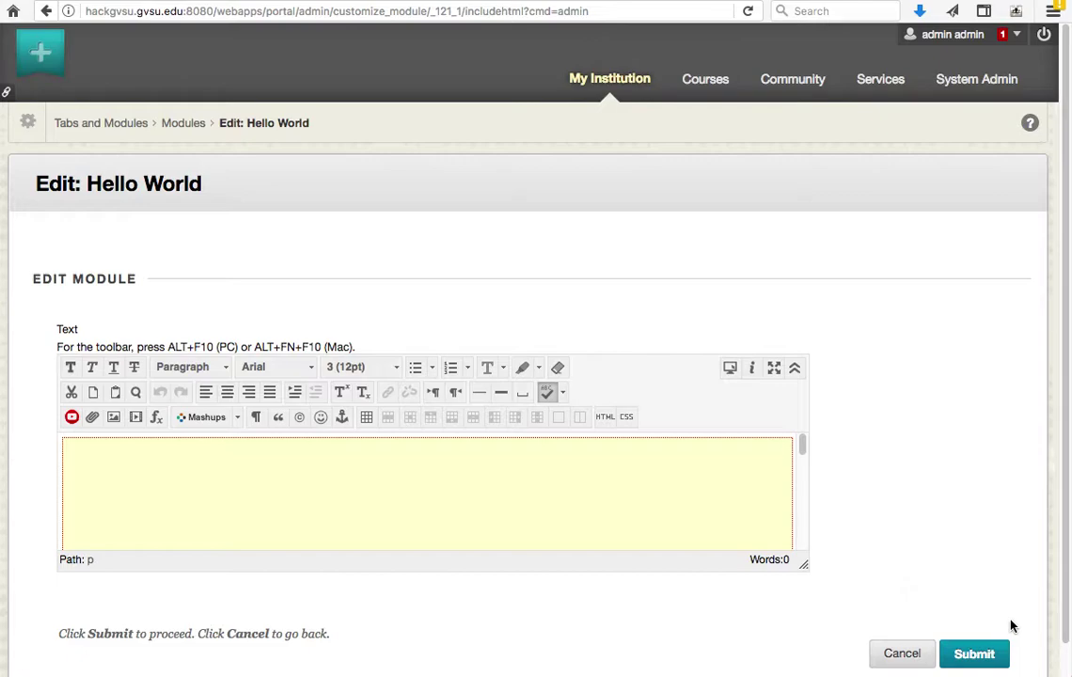
scroll(767, 484, down, 3)
scroll(766, 485, up, 3)
click(976, 654)
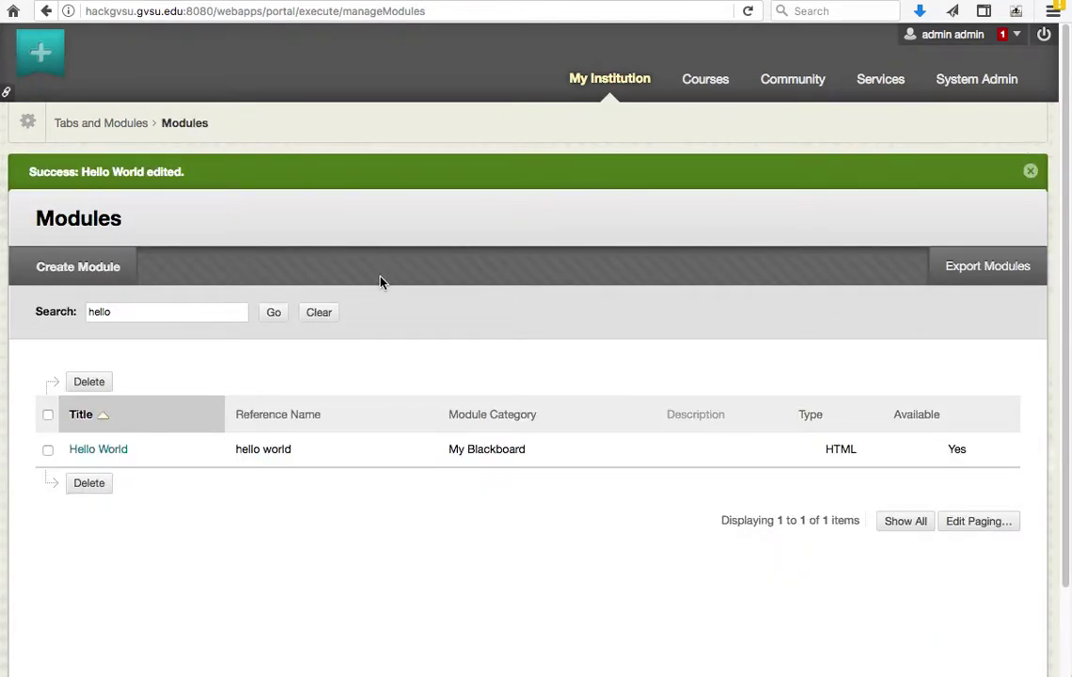
Reload My Institution and scroll down to the module's Game Activity feed
click(609, 78)
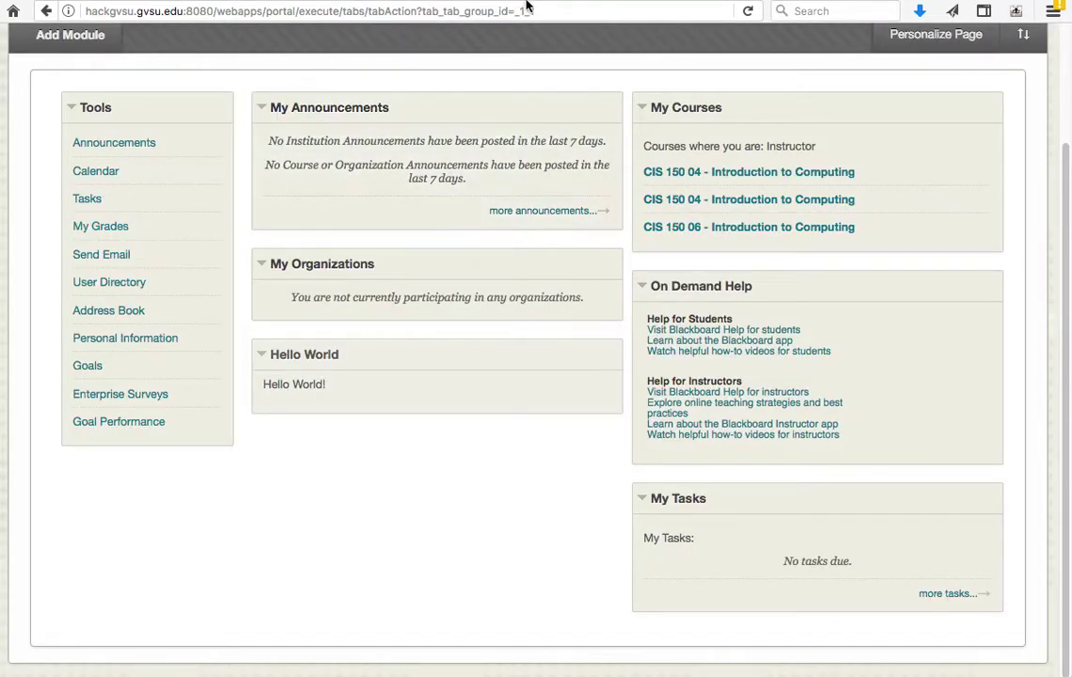
click(750, 16)
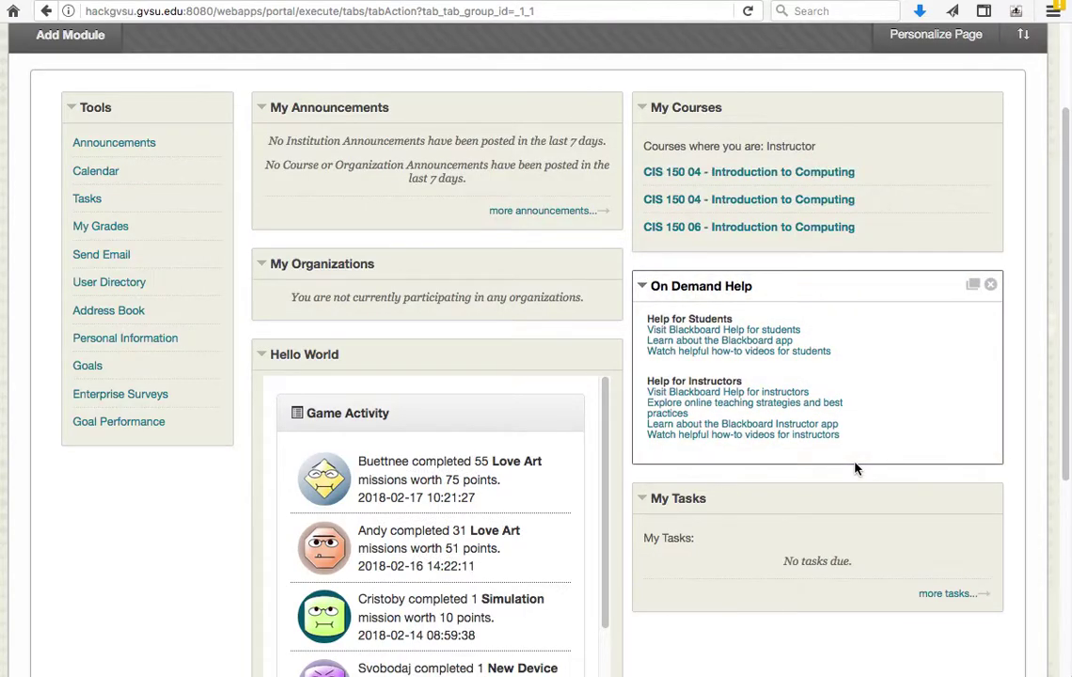
scroll(856, 467, down, 3)
scroll(856, 467, down, 2)
scroll(855, 467, down, 1)
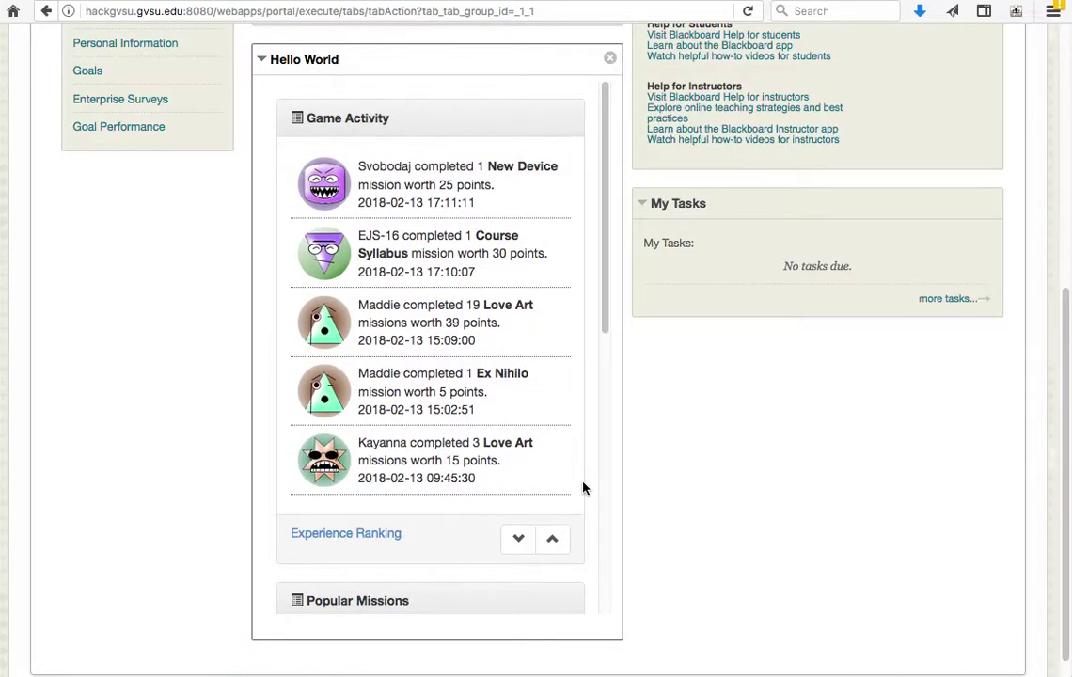
scroll(583, 488, down, 7)
scroll(583, 488, down, 2)
scroll(583, 488, down, 2)
scroll(583, 488, up, 9)
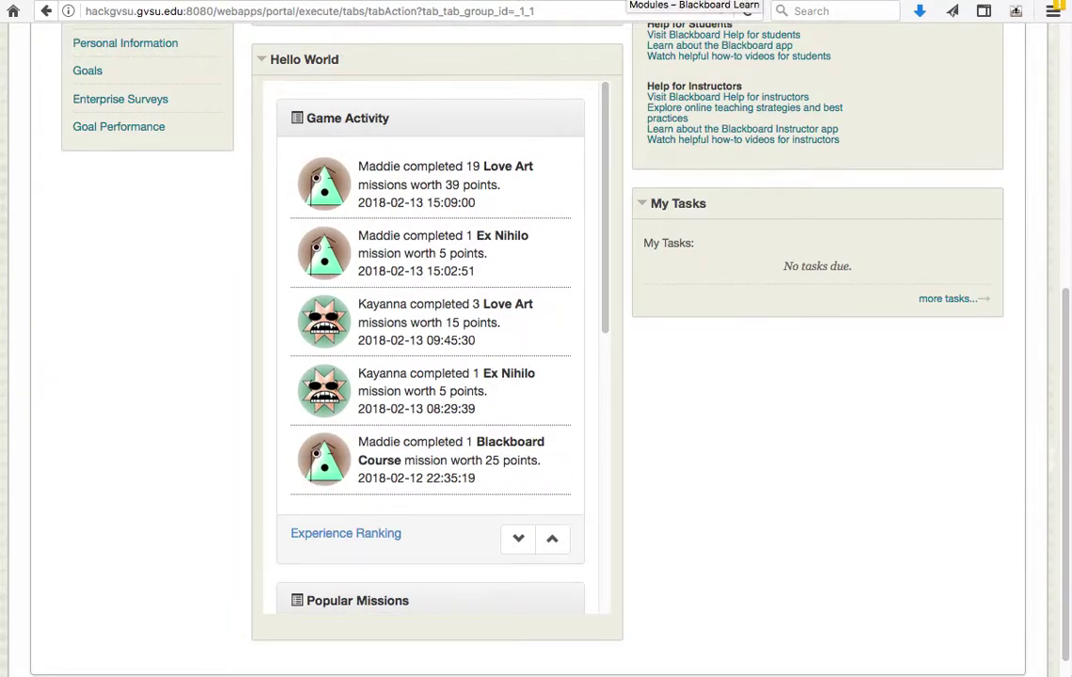
Edit the Hello World module's properties: title 'game.dataii.com', reference name 'gamification', then submit
click(694, 3)
click(137, 449)
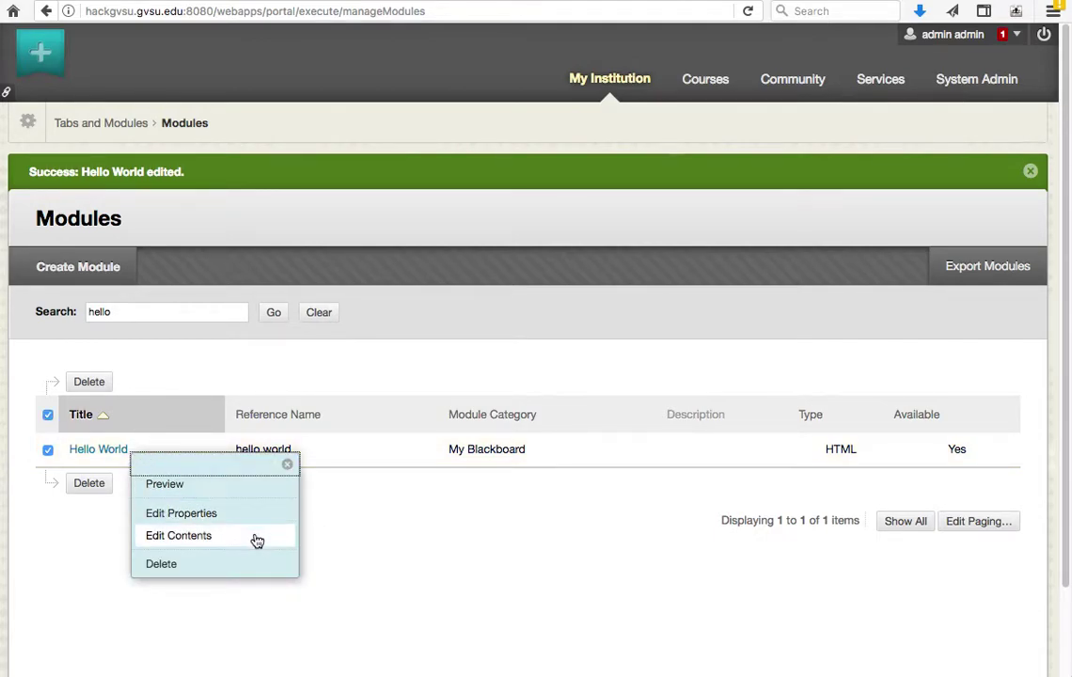
click(229, 515)
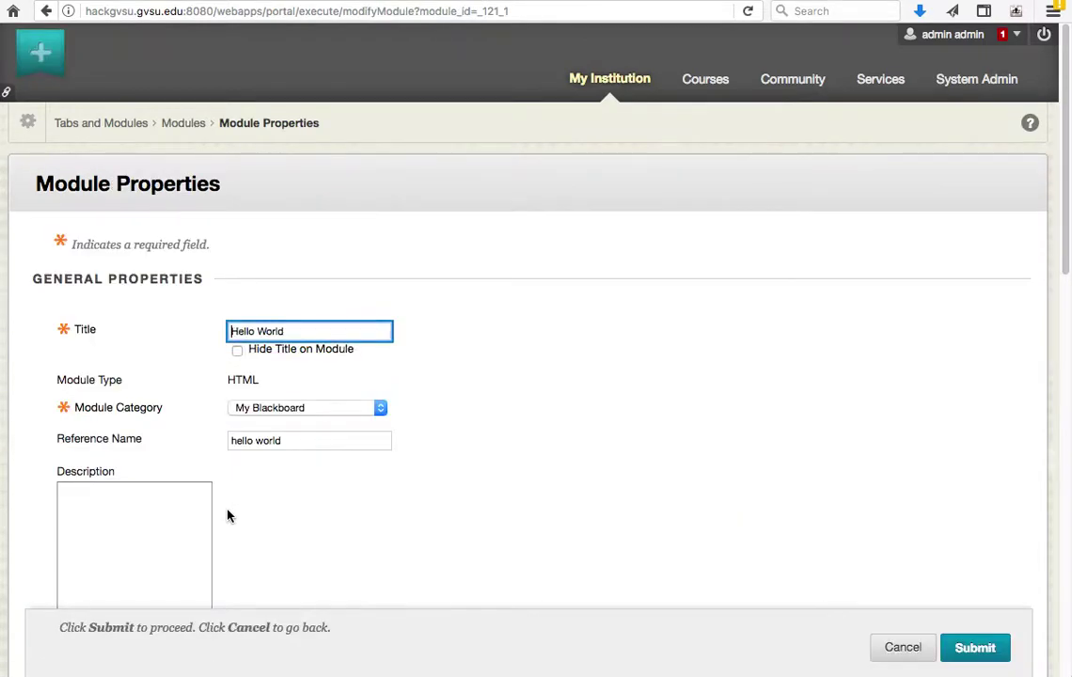
scroll(957, 371, down, 6)
scroll(957, 370, down, 2)
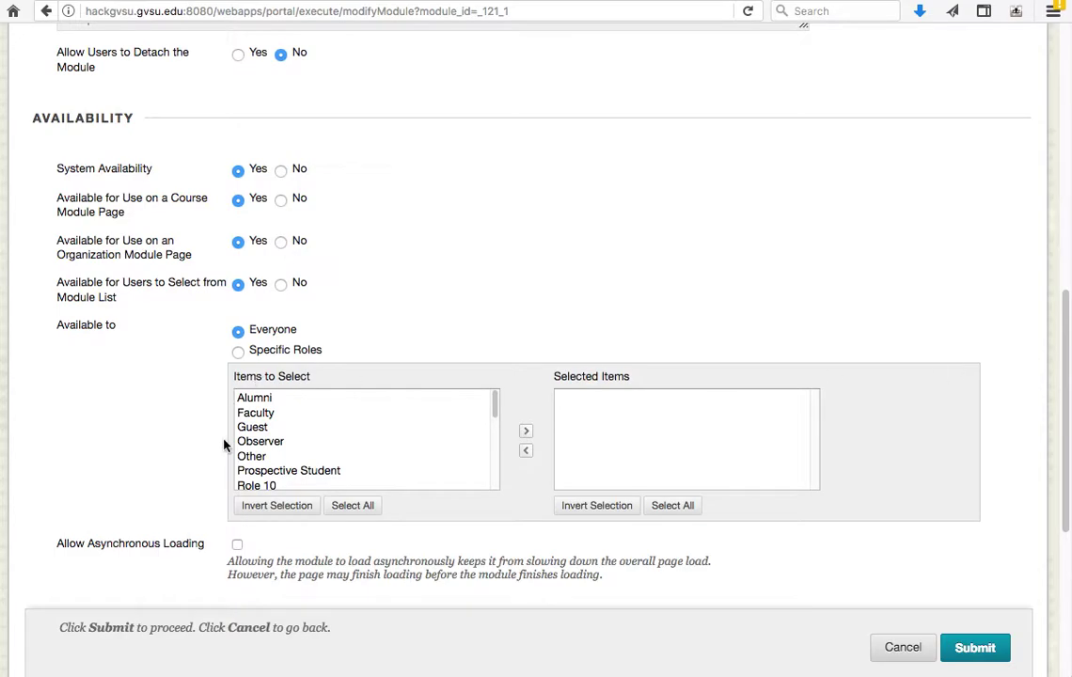
scroll(639, 181, up, 10)
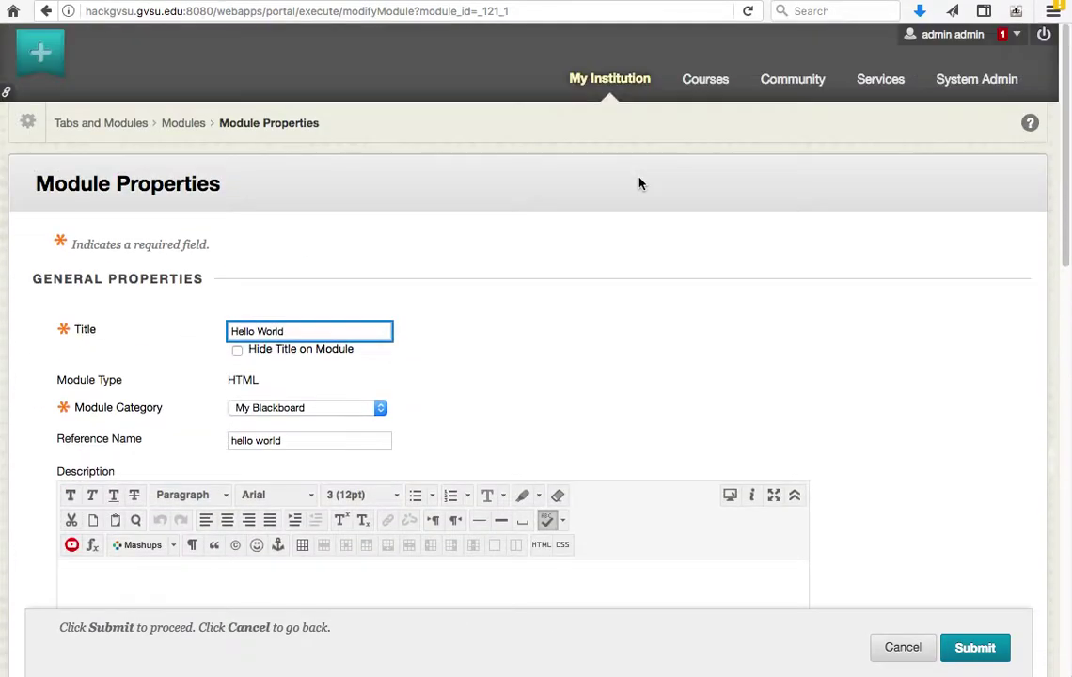
triple_click(330, 331)
text(game.dataii.com)
triple_click(295, 433)
text(gamification)
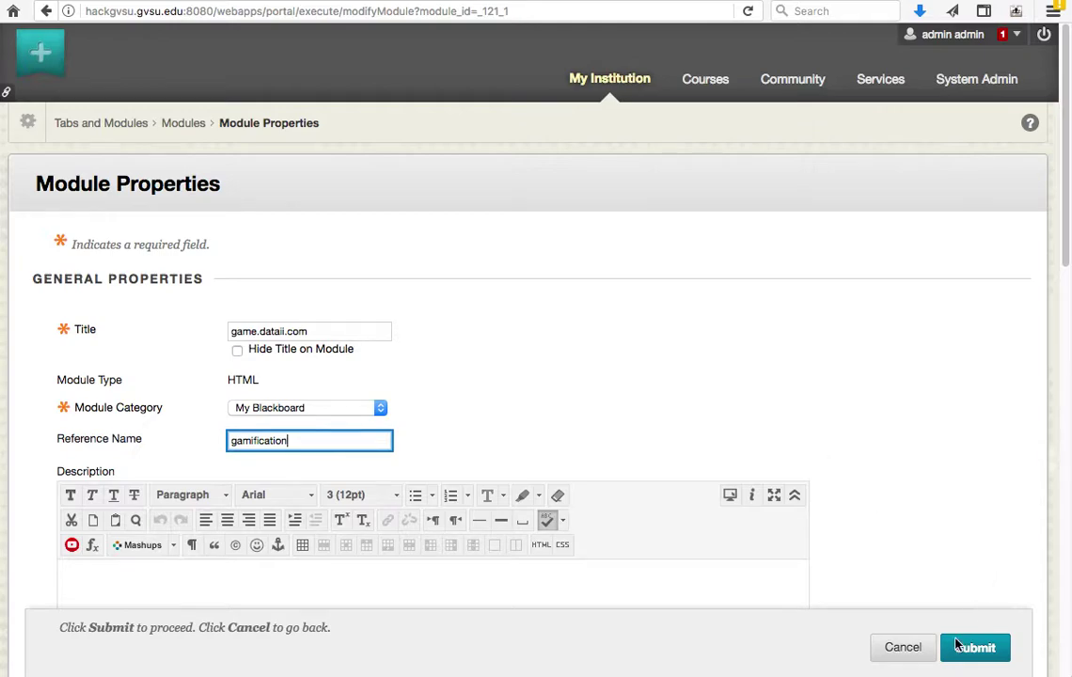
click(958, 647)
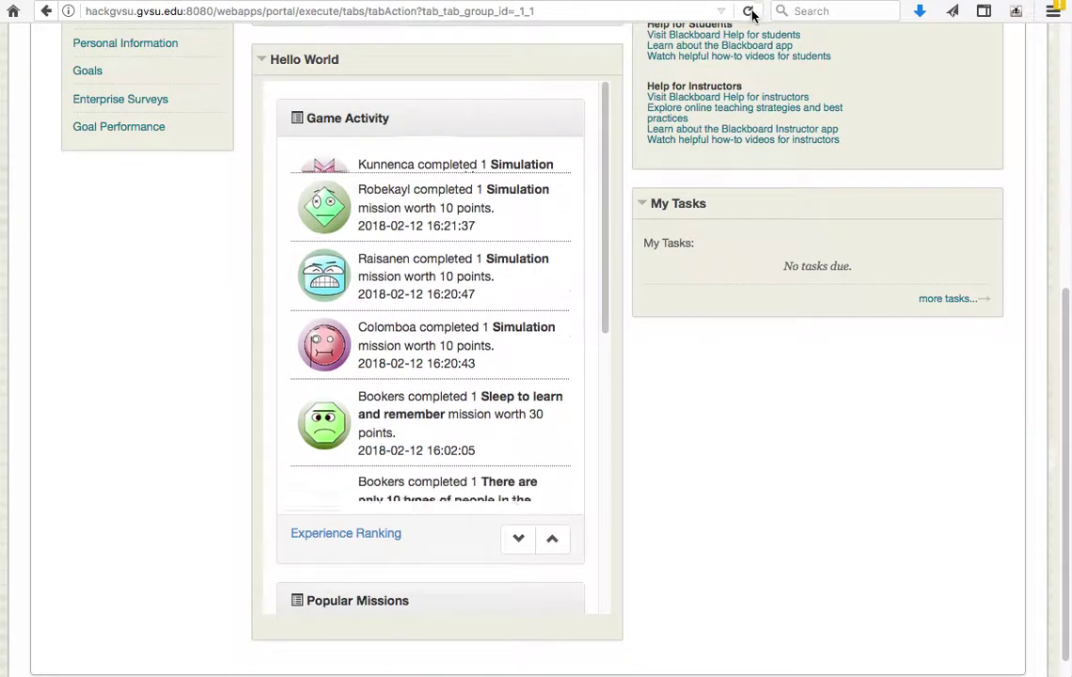
Reload My Institution and scroll to the box now headed game.dataii.com
click(749, 11)
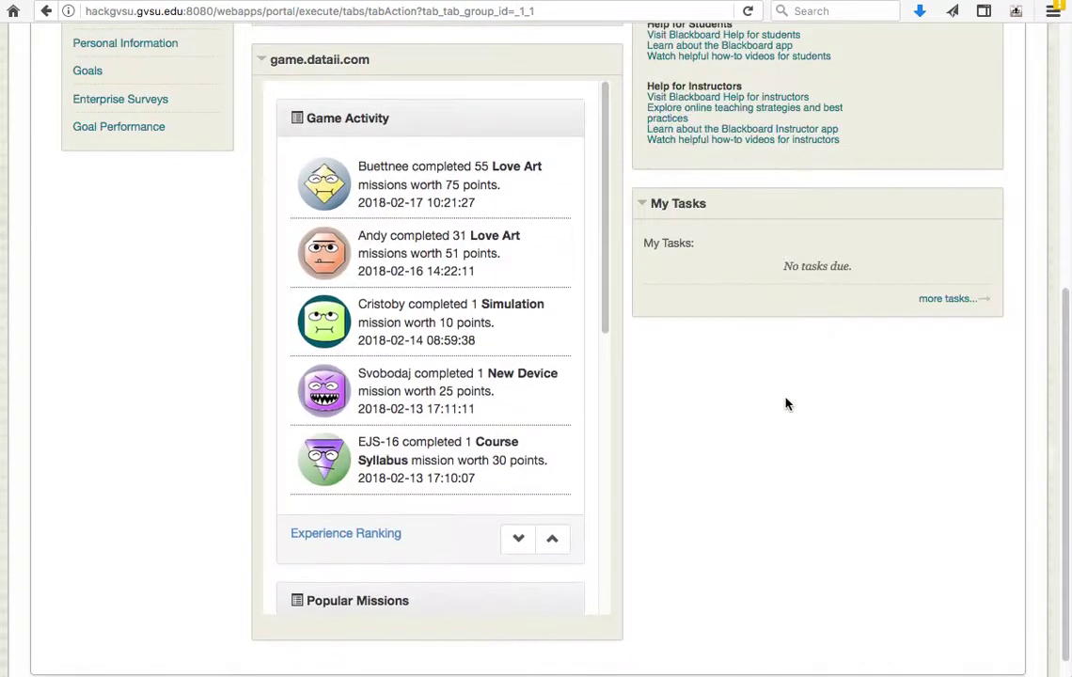
scroll(786, 405, up, 5)
scroll(786, 404, up, 3)
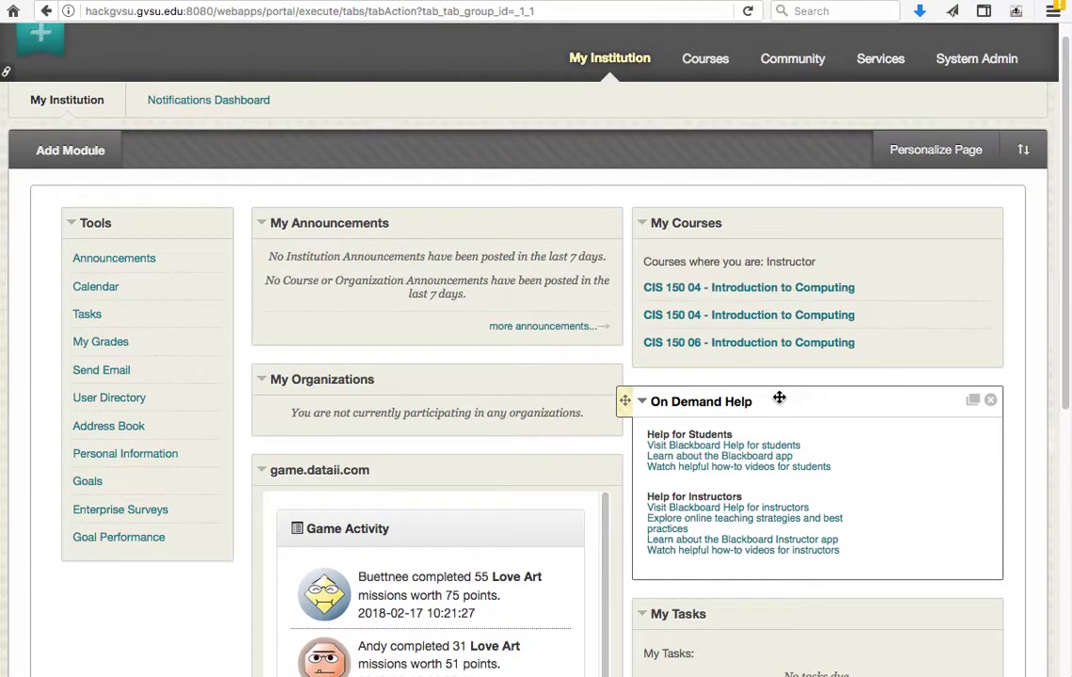
scroll(565, 230, up, 1)
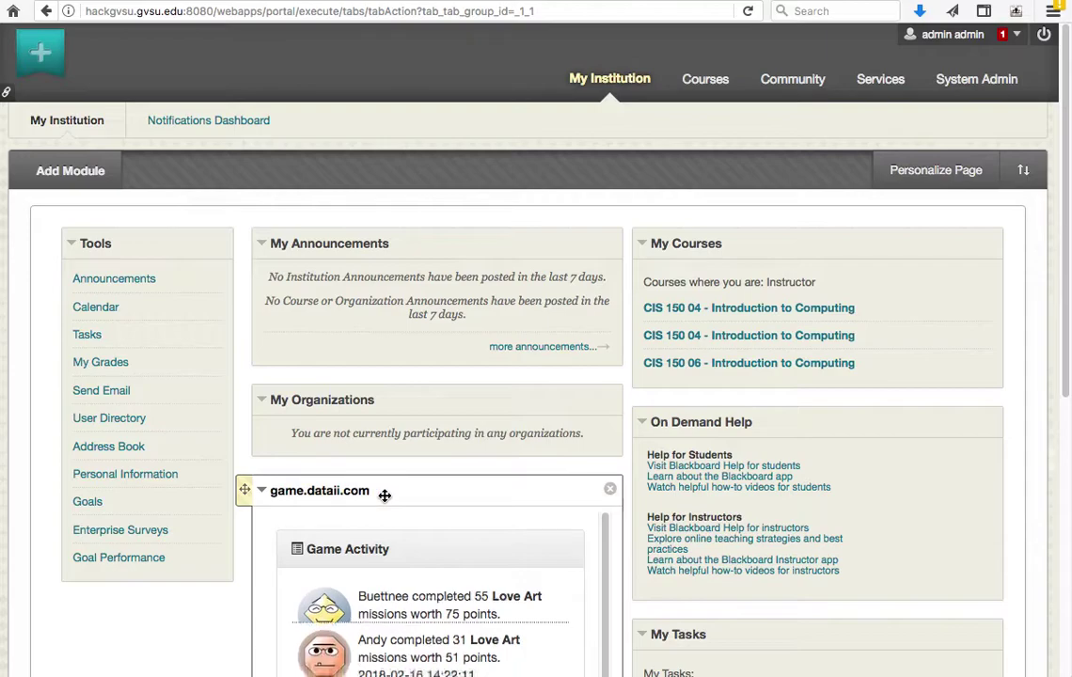
scroll(385, 492, down, 5)
scroll(385, 497, down, 1)
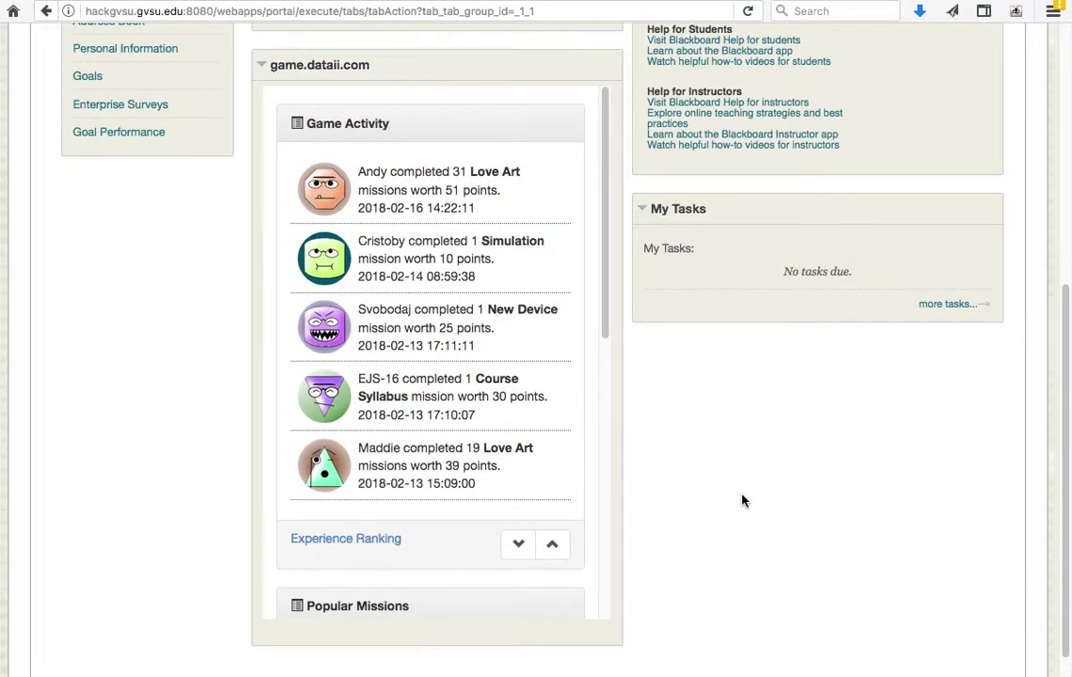